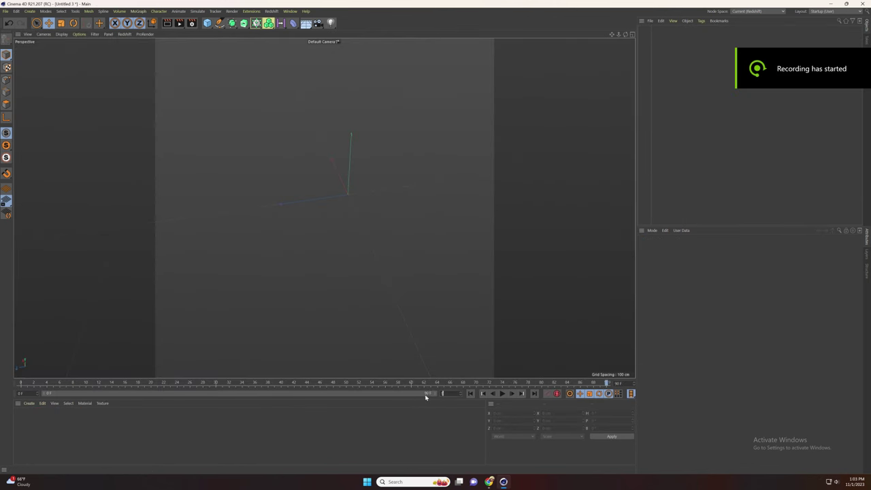
Extend the timeline to 500 frames and add an Arc spline to the scene
key(Return)
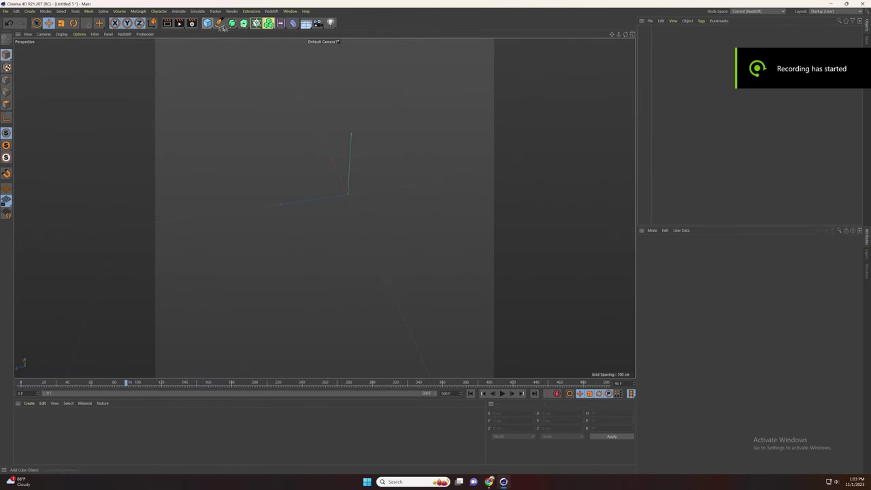
click(219, 26)
click(285, 32)
Group the arc under a null and expand the group in the object hierarchy
right_click(653, 29)
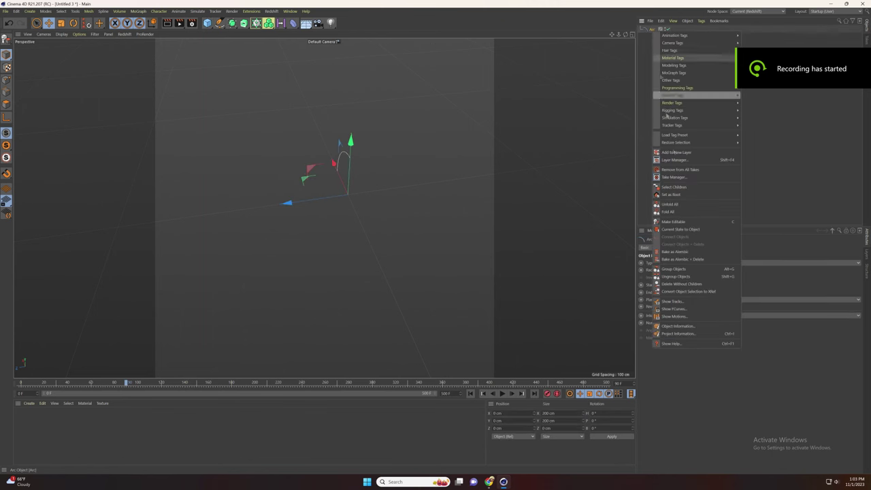
click(674, 269)
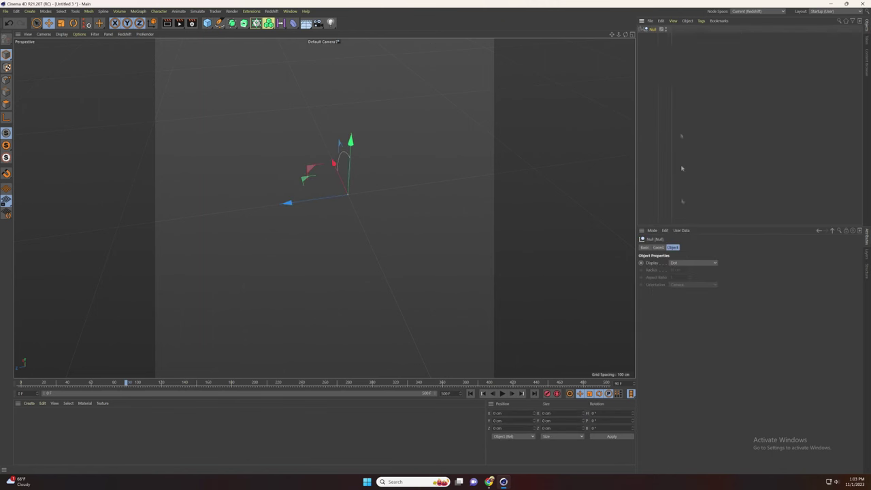
click(641, 29)
Set the arc's radius to 100 cm, its end angle to 240° and its plane to ZY
click(652, 36)
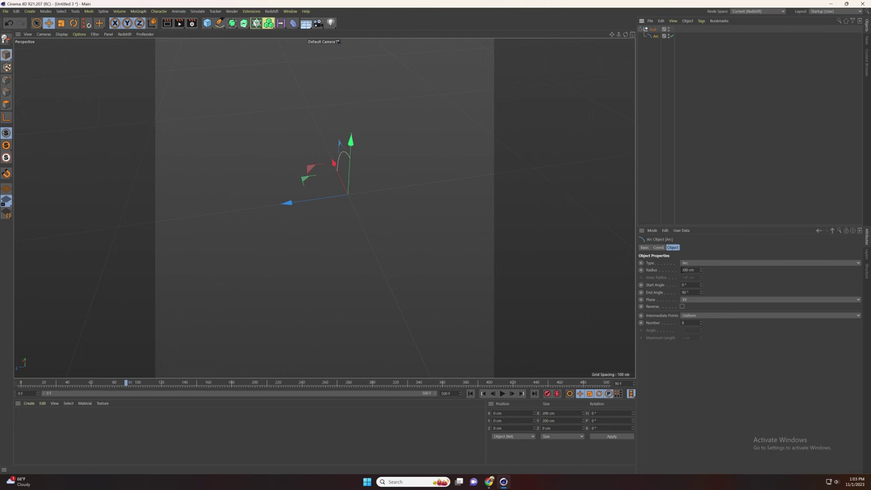
key(Return)
text(240)
key(Return)
click(700, 299)
click(693, 316)
Move the arc along the Z axis so that its starting end sits at the parent null's origin
scroll(334, 183, up, 1)
scroll(338, 204, up, 4)
alt+drag(344, 233, 342, 218)
drag(315, 213, 380, 202)
click(652, 32)
scroll(395, 201, down, 3)
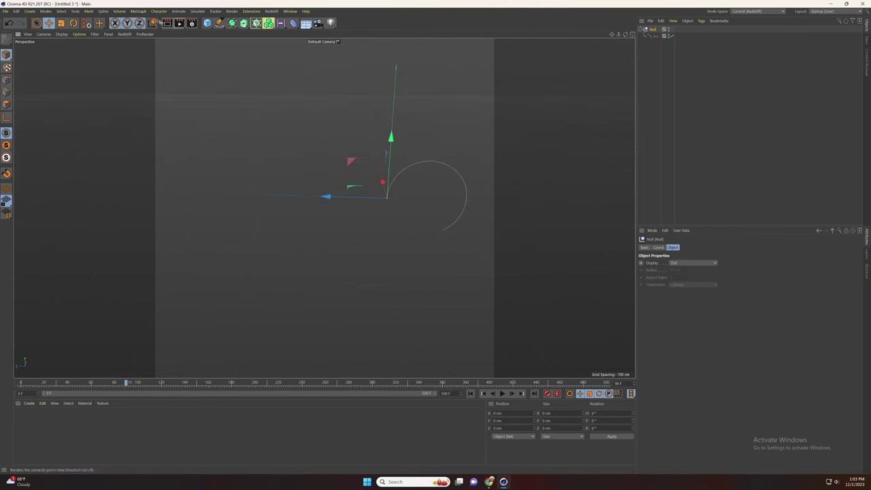
Add a Cloner and make the null containing the arc its child
click(140, 12)
click(150, 32)
drag(650, 37, 654, 29)
click(655, 30)
Set the Cloner to Radial mode with a count of 1350 and a radius of -150 cm
click(689, 263)
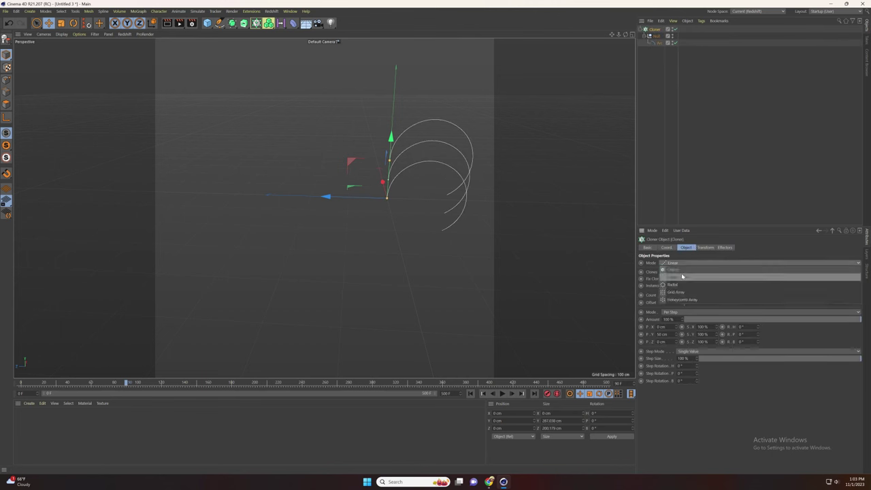
click(679, 284)
drag(667, 295, 621, 298)
text(1350)
key(Return)
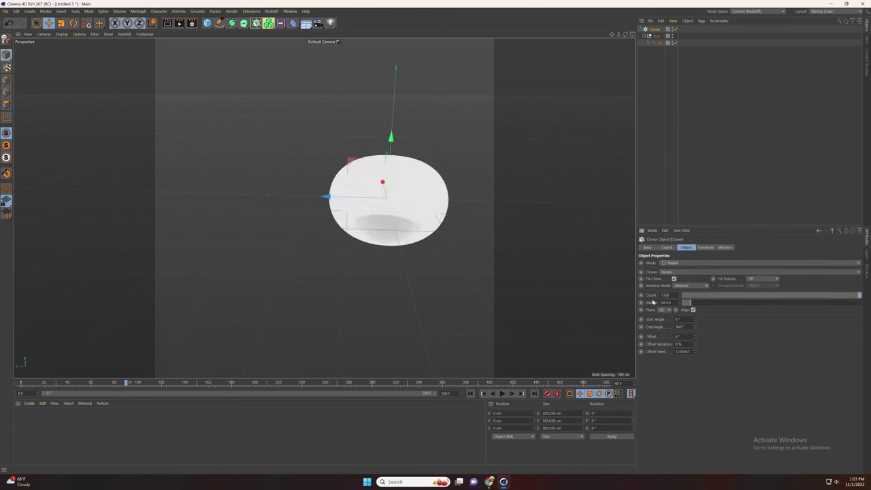
drag(672, 303, 622, 317)
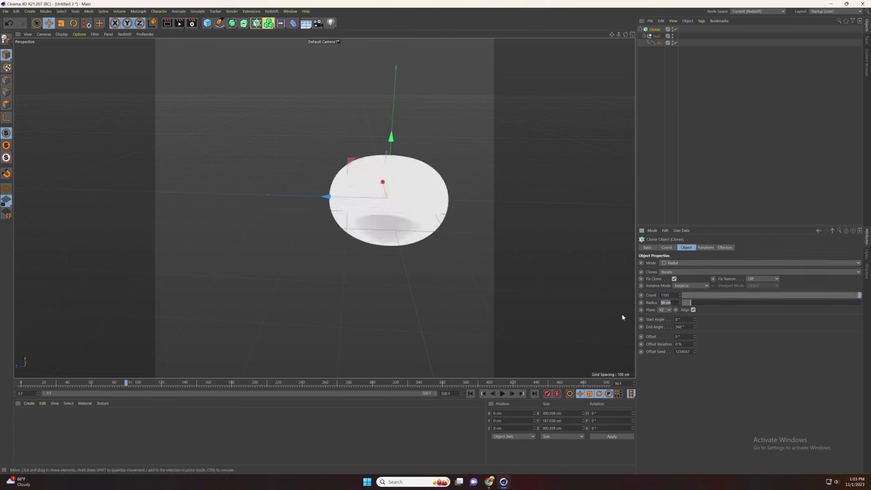
scroll(364, 256, down, 3)
alt+drag(363, 256, 375, 283)
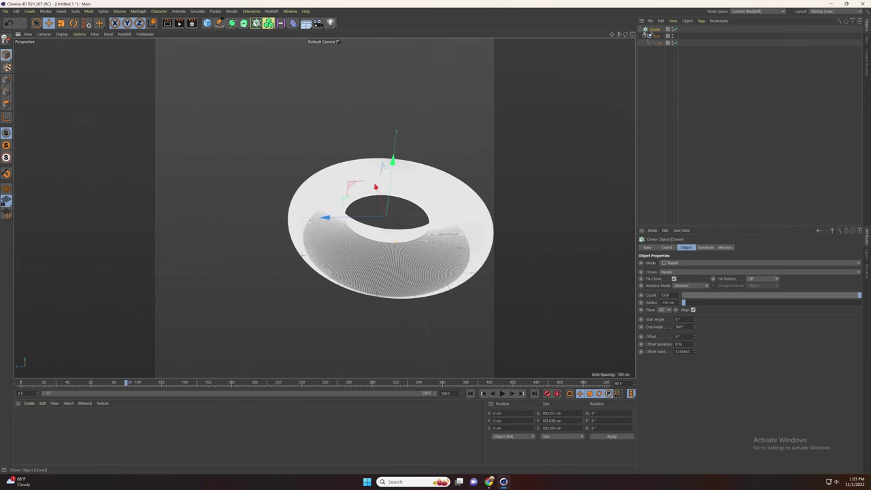
Add a Connect and a Spline Mask, nesting the Cloner in the Connect and the Connect in the Spline Mask
click(233, 25)
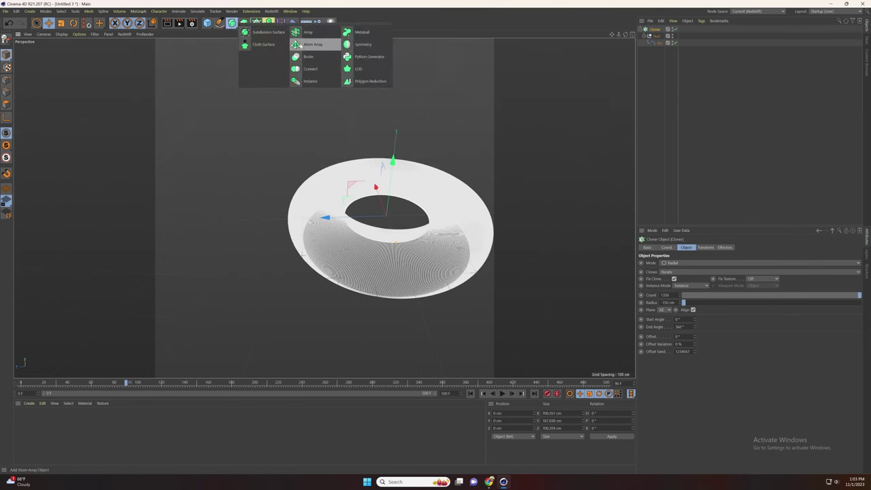
click(313, 69)
click(244, 24)
click(313, 34)
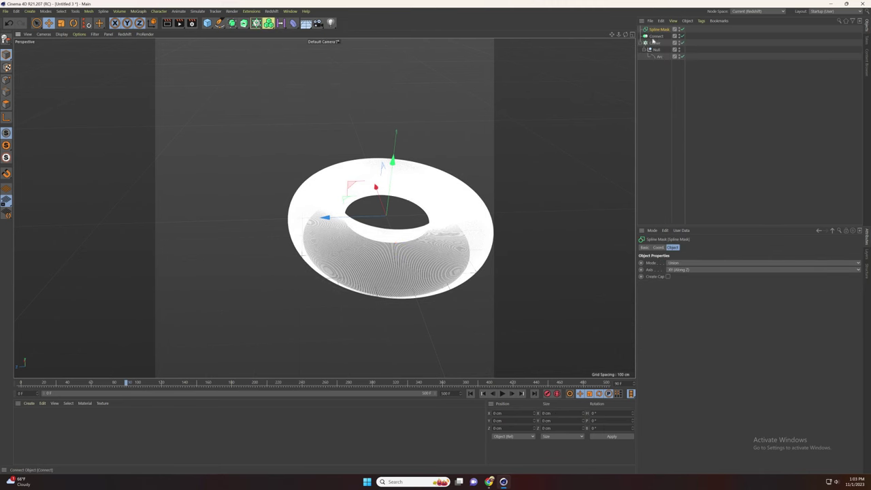
drag(658, 43, 661, 29)
scroll(404, 200, down, 3)
alt+drag(404, 200, 404, 233)
scroll(404, 233, up, 2)
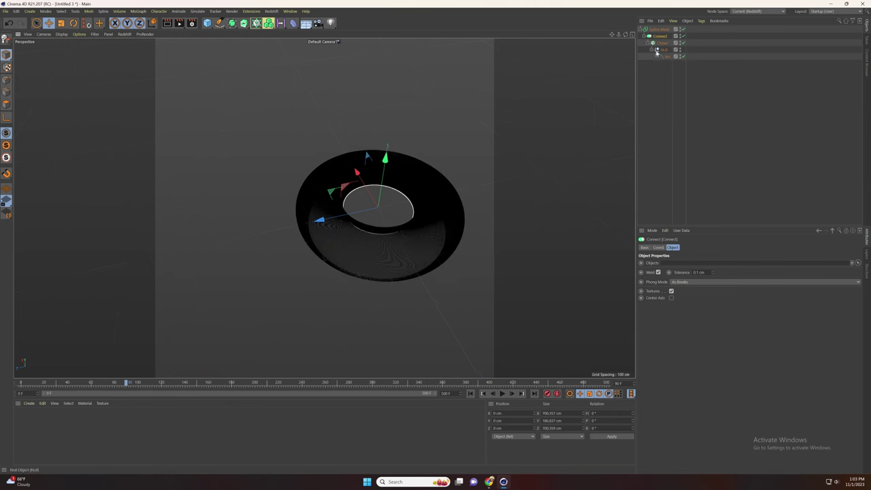
Add a Matrix below the Spline Mask hierarchy and set it to Object mode with the Spline Mask as its source
click(658, 29)
click(136, 11)
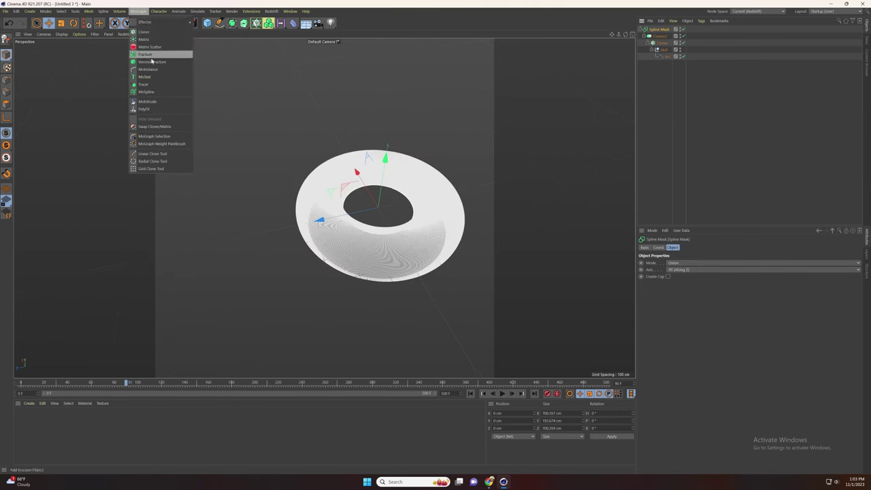
click(146, 39)
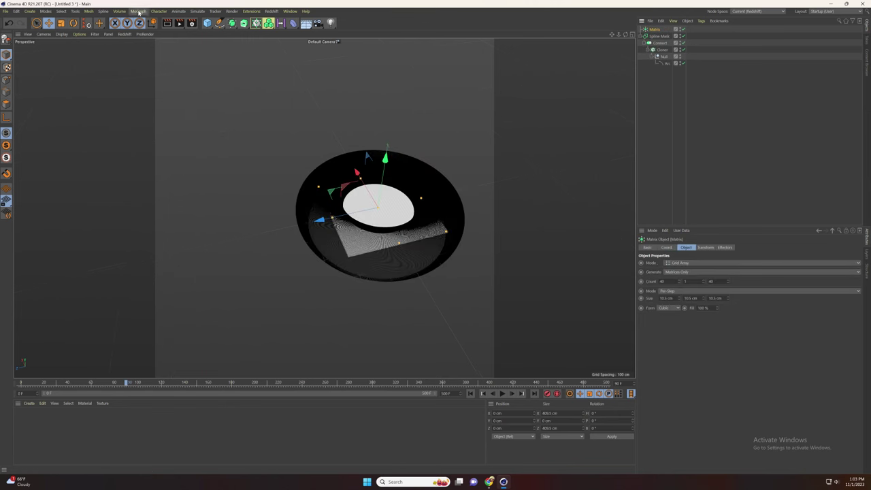
drag(654, 29, 661, 88)
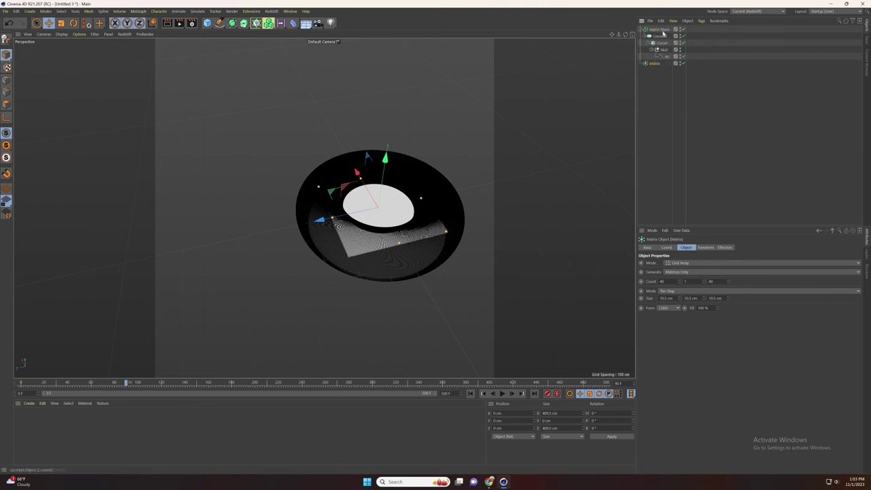
click(684, 263)
click(684, 271)
drag(657, 30, 694, 281)
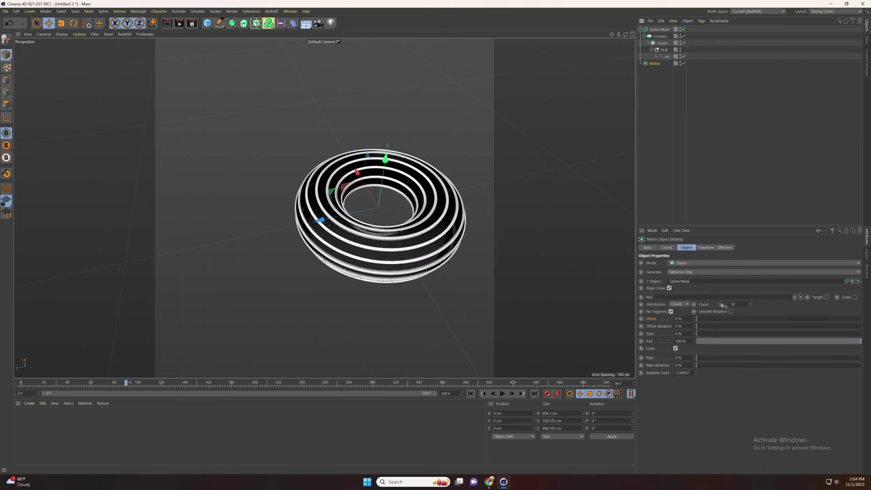
Set the Matrix count to 2, disable Loop, and set its offset variation to 65% and end to 8%
click(470, 393)
text(2)
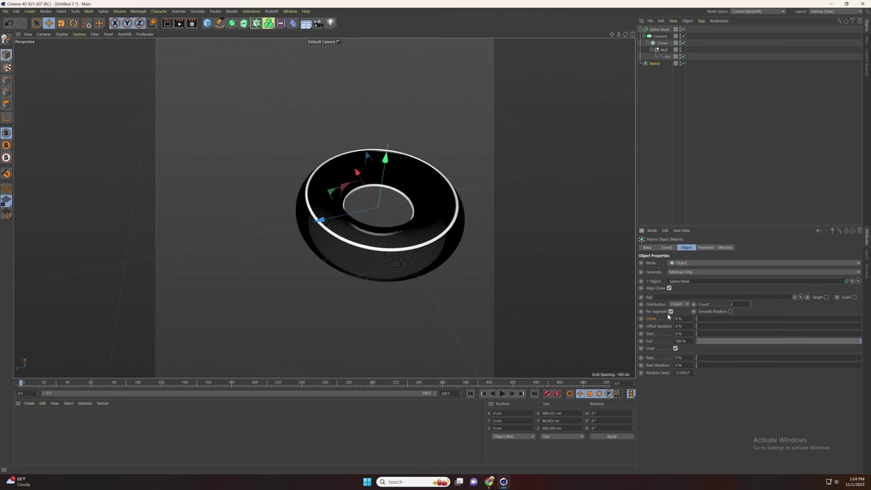
click(675, 348)
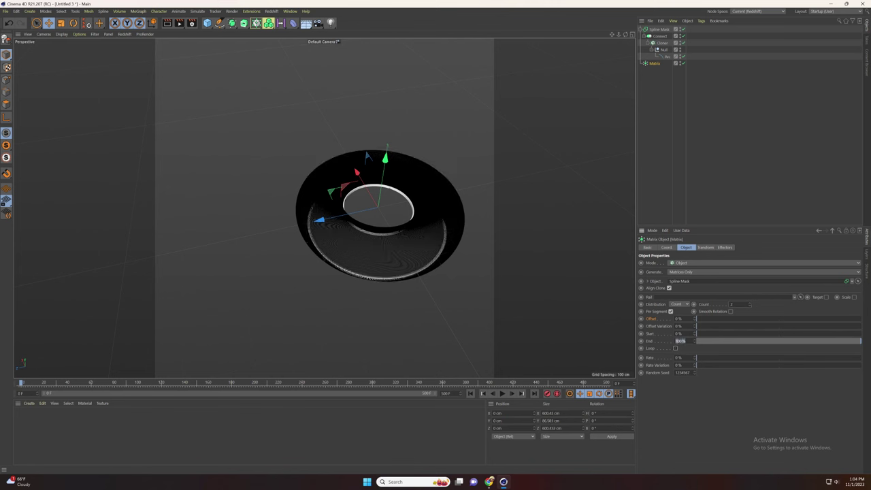
text(1)
key(Return)
text(65)
click(709, 341)
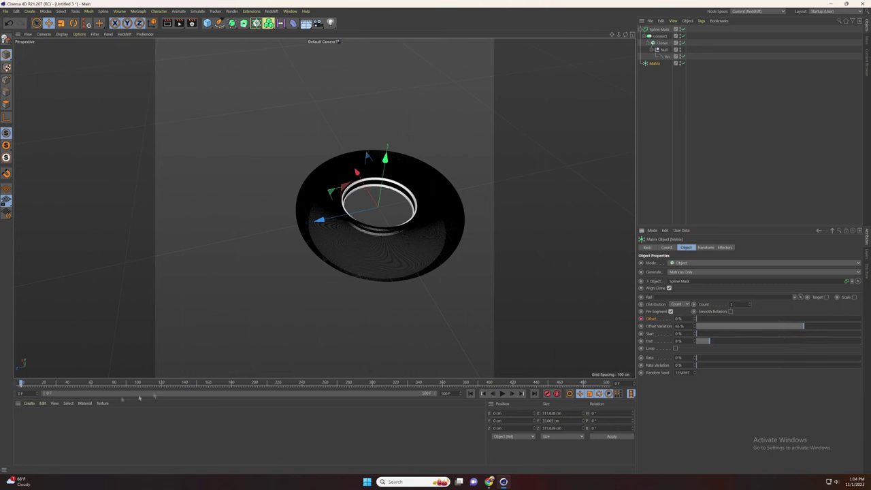
Keyframe the Matrix offset at 30% on frame 90 and at 85% on frame 500
click(126, 384)
text(30)
key(Return)
click(641, 319)
click(535, 394)
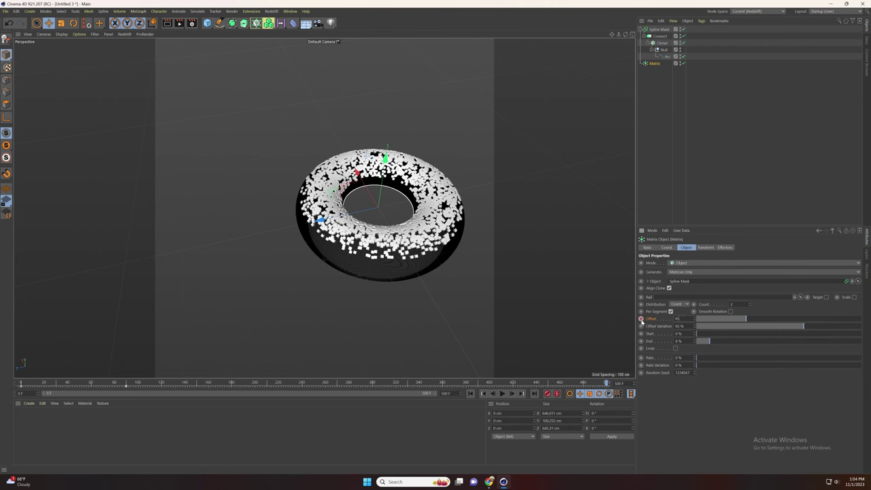
click(640, 319)
Reduce the Matrix end value to 1% and preview the animation from the first frame
drag(709, 342, 697, 343)
click(470, 394)
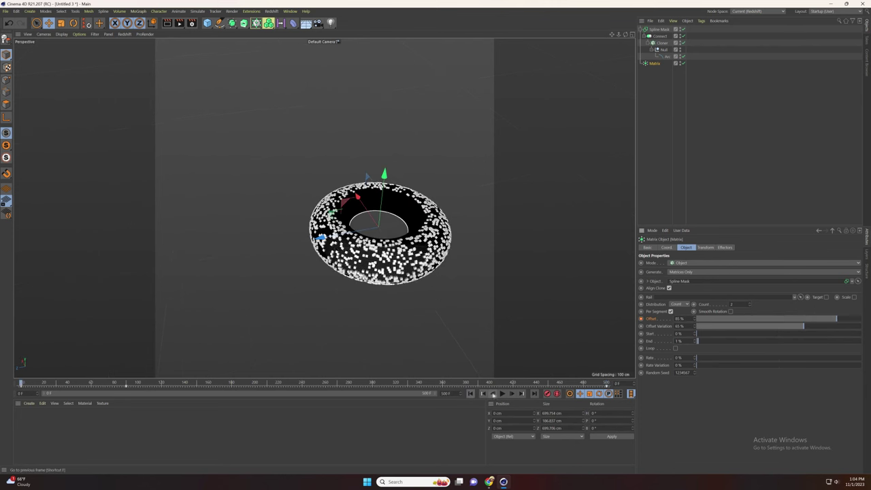
click(502, 393)
click(502, 394)
Set the Matrix transform scale to 0.1 on the X, Y and Z axes
click(706, 247)
drag(704, 272, 682, 286)
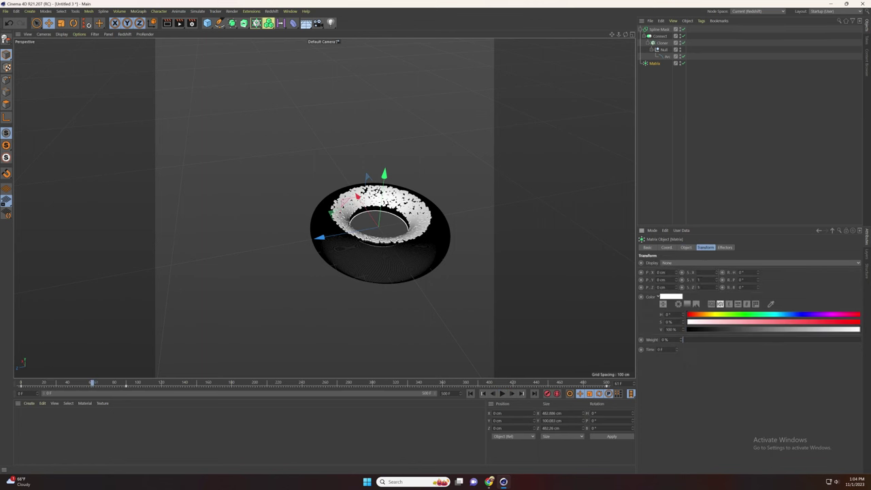
text(0.1)
key(Tab)
text(0.1)
key(Tab)
text(0.1)
click(651, 179)
Preview the animation, return to the first frame and hide the Spline Mask in the viewport
click(502, 394)
alt+drag(381, 231, 371, 272)
click(470, 394)
click(679, 29)
Play the Matrix animation and add a Tracer linked to the Matrix
click(655, 64)
click(502, 394)
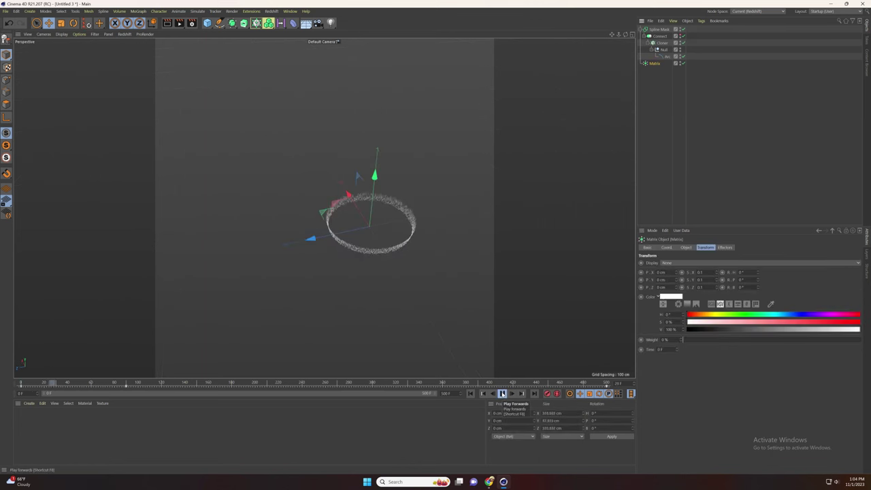
click(138, 11)
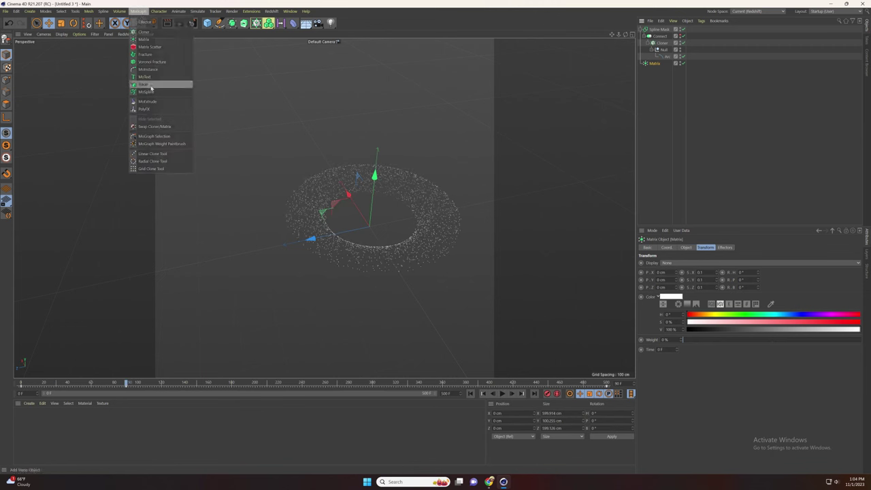
click(151, 86)
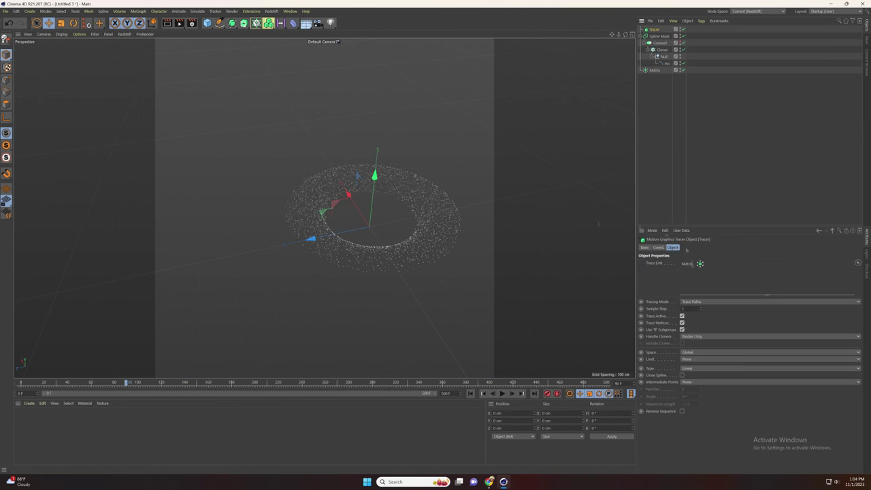
Add a Random effector to the Cloner with its position effect disabled and its rotation effect enabled
click(661, 50)
click(138, 11)
mouse_move(163, 23)
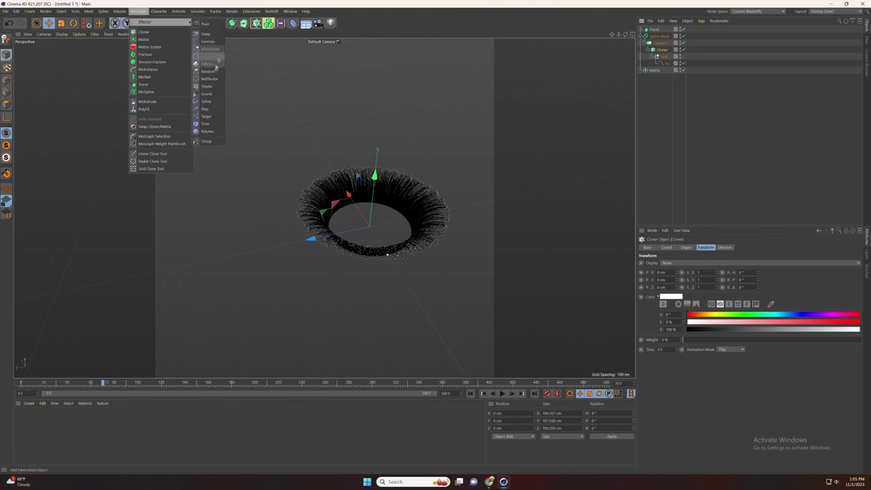
click(207, 71)
click(729, 249)
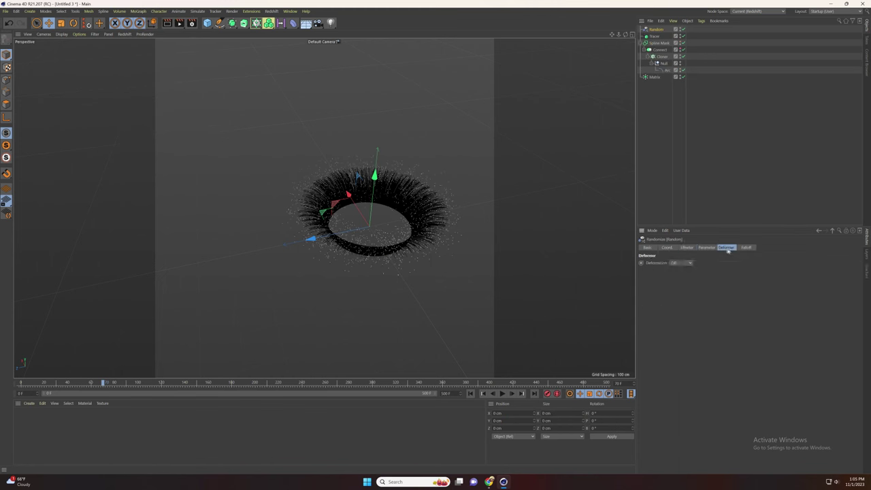
click(707, 249)
click(665, 277)
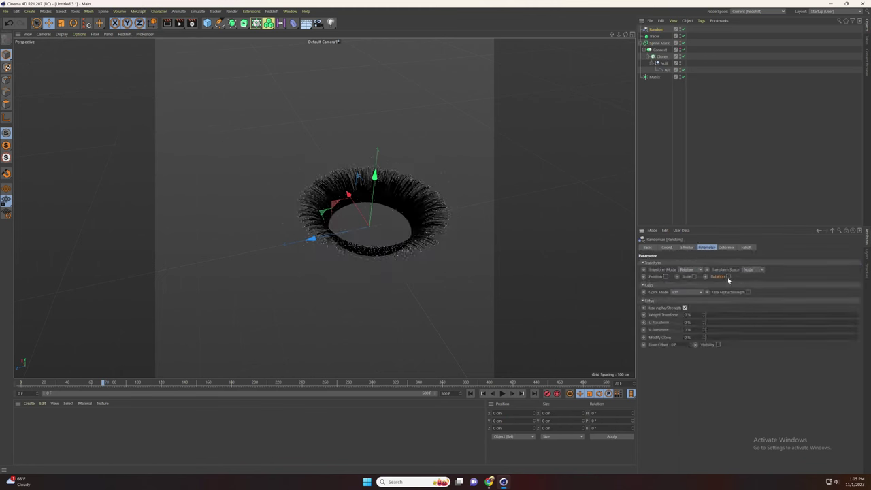
click(728, 276)
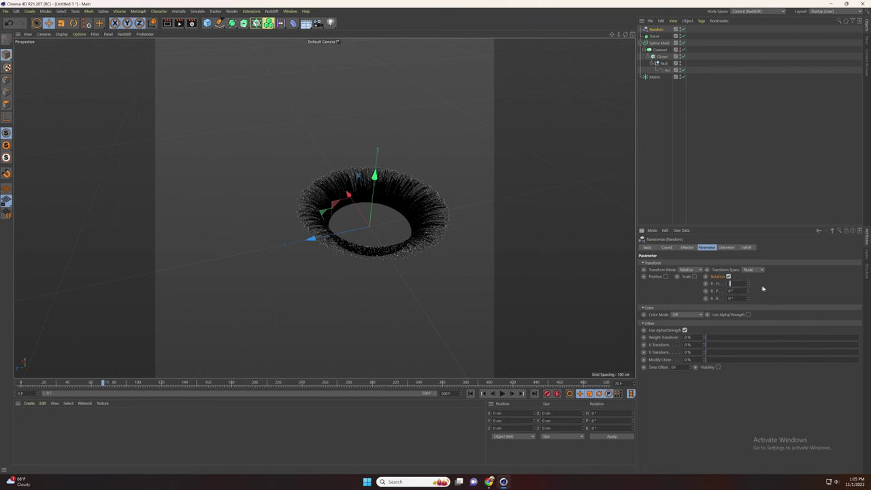
Add a second Random effector to the Matrix with position values of 0 cm in X, 5 cm in Y and 0 cm in Z
click(665, 76)
click(138, 11)
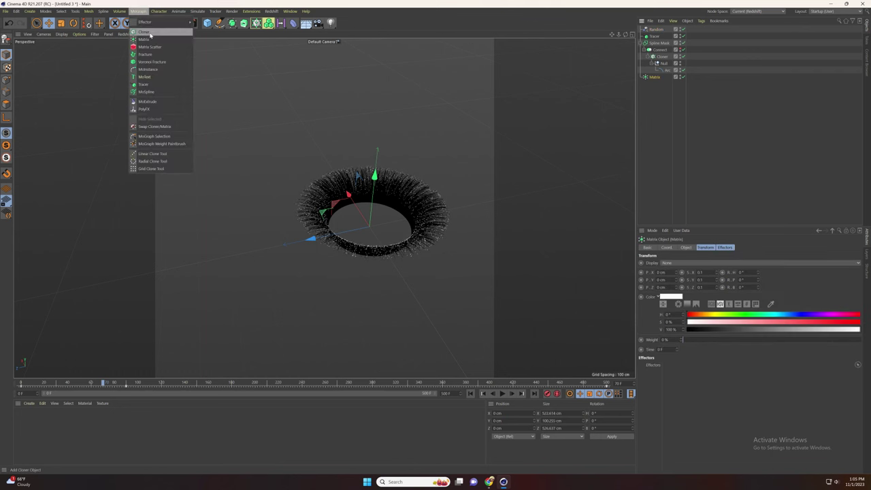
mouse_move(156, 23)
click(210, 76)
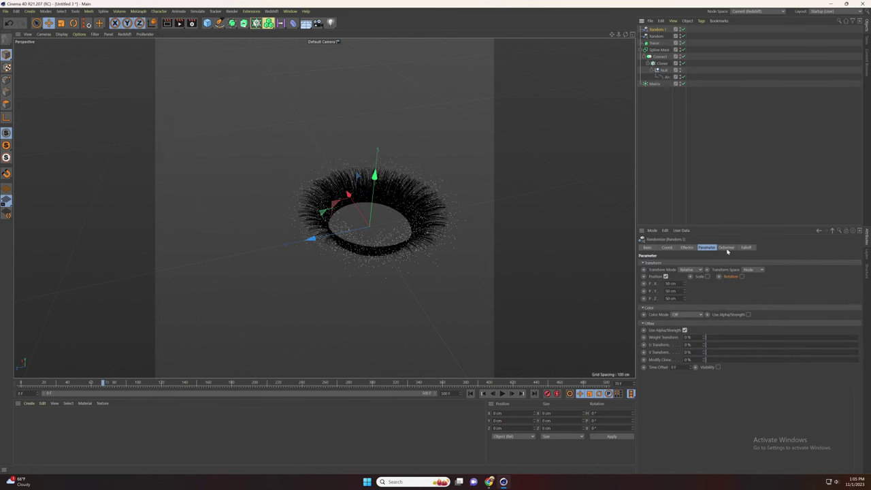
double_click(678, 298)
text(0)
click(678, 292)
text(5)
key(Return)
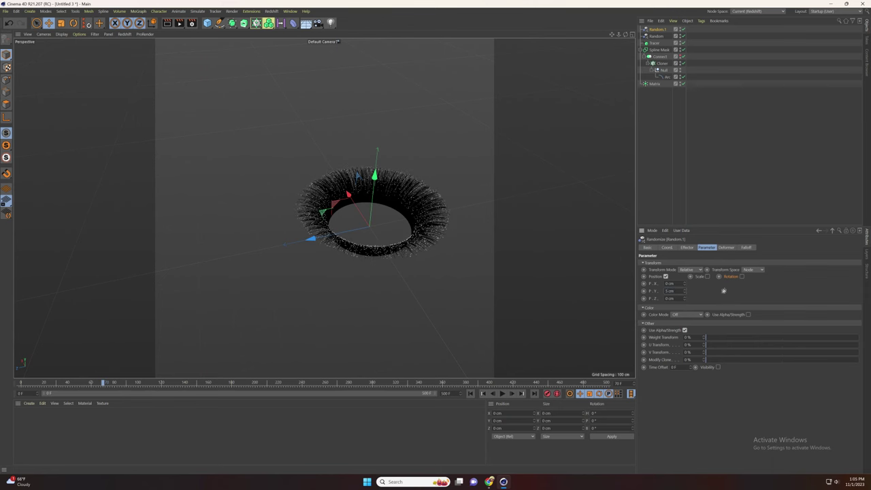
Add a Torus Field to the second Random effector's falloff and open the field's settings at the first frame
click(725, 249)
click(747, 249)
click(652, 315)
scroll(361, 235, up, 8)
click(470, 393)
alt+drag(408, 211, 405, 225)
click(706, 247)
click(657, 37)
click(700, 247)
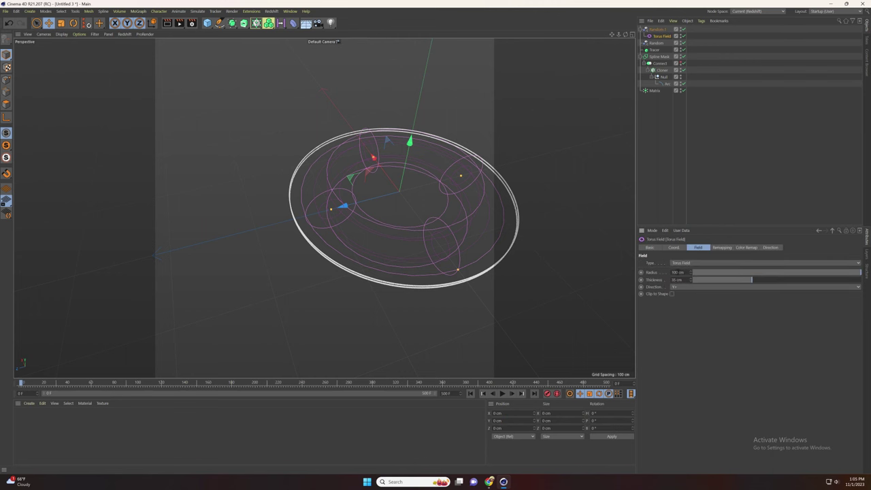
Set the Torus Field's radius to 130 cm and thickness to 50 cm, and widen its ring onto the Matrix clones
key(Return)
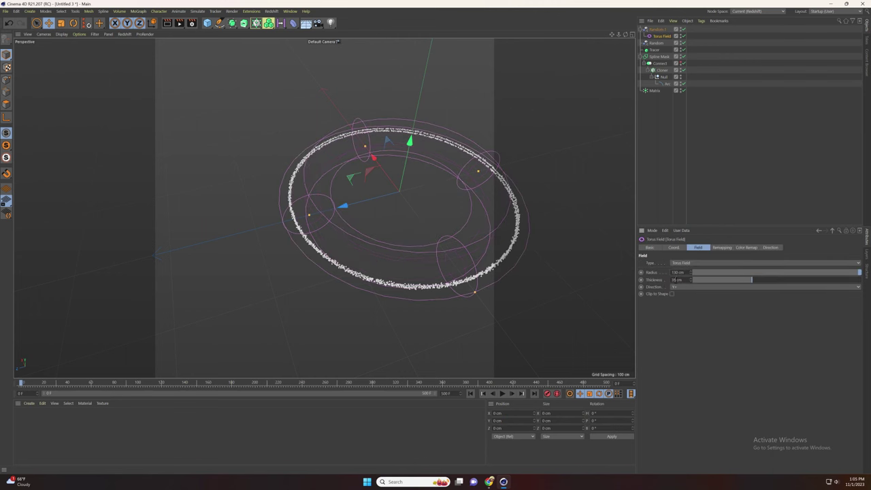
text(50)
key(Return)
alt+drag(474, 259, 475, 270)
drag(308, 199, 292, 202)
alt+drag(292, 203, 291, 216)
Invert the Torus Field's remapping so the effect applies outside the ring
click(722, 248)
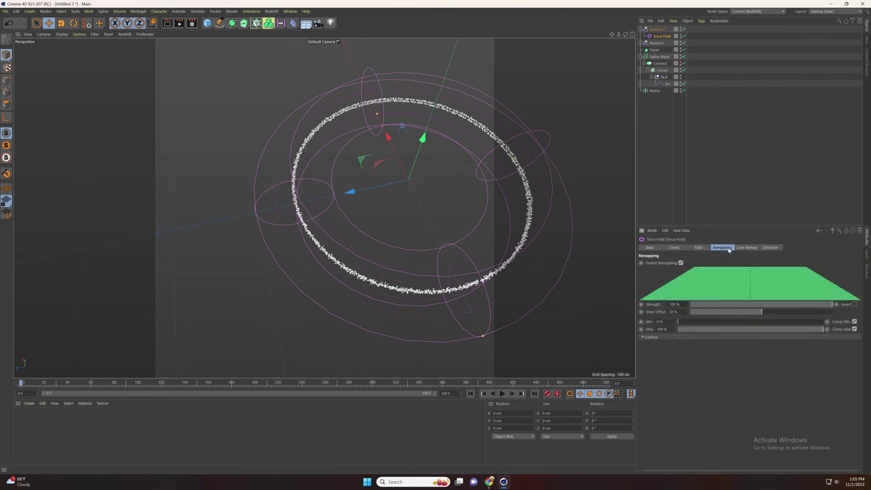
click(854, 304)
alt+drag(442, 297, 420, 170)
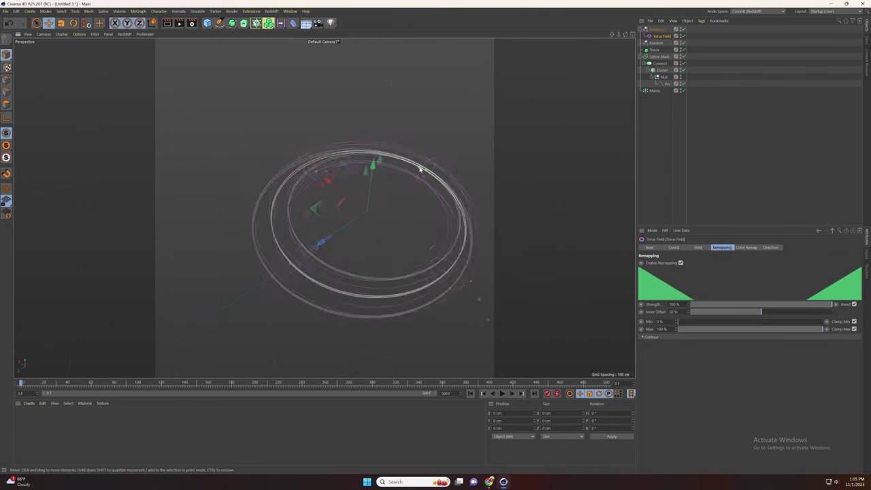
Duplicate the second Random effector together with its Torus Field and open the copy's Y position for editing
click(657, 31)
key(ctrl+c)
key(ctrl+v)
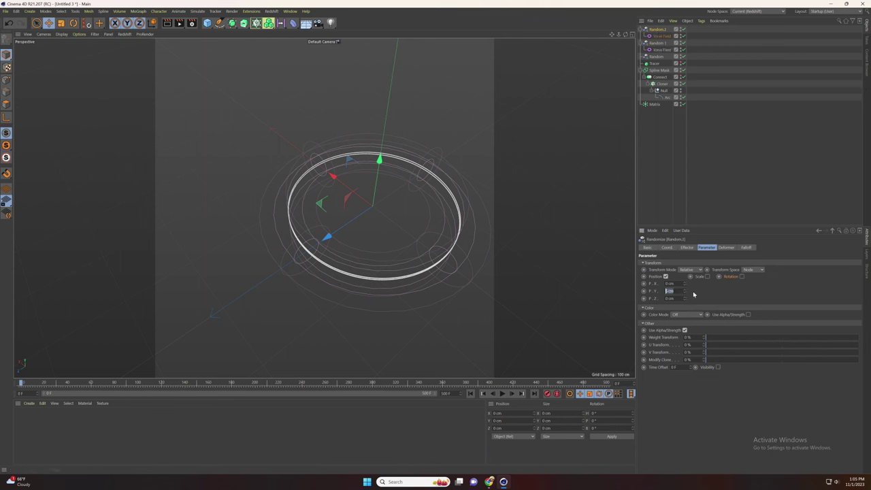
scroll(429, 245, down, 4)
Select the whole setup from the Random effectors down to the Matrix and group it under a null
drag(640, 30, 640, 57)
click(654, 63)
shift+click(654, 31)
right_click(653, 33)
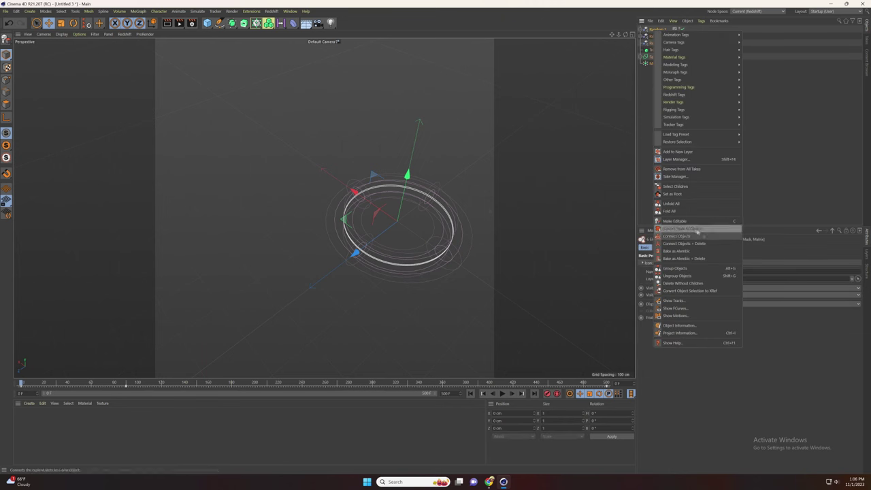
click(683, 269)
Duplicate the grouped null and set the copy's heading rotation to 45°
key(ctrl+c)
key(ctrl+v)
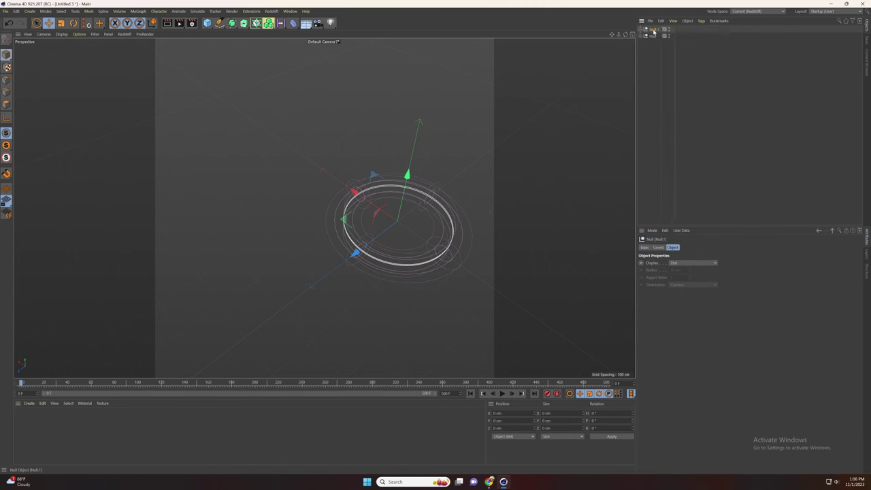
text(45)
click(609, 438)
Expand the rotated group and edit its Cloner's clone count
click(641, 30)
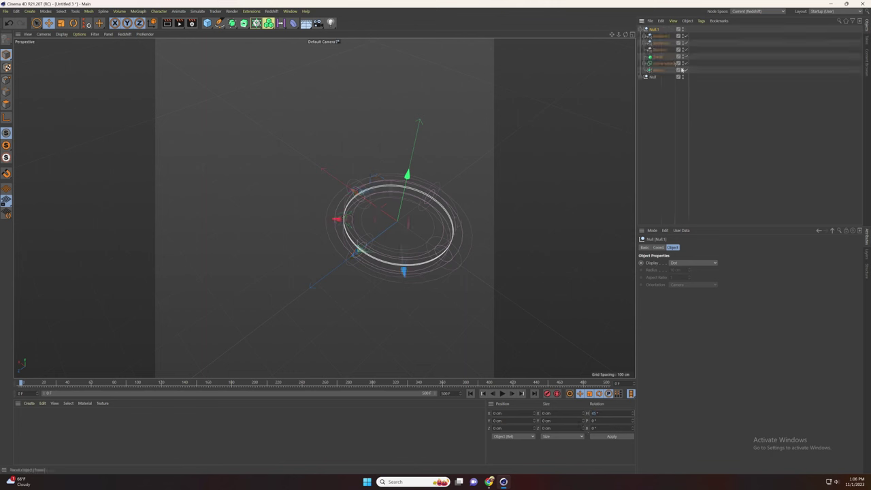
click(644, 63)
click(664, 77)
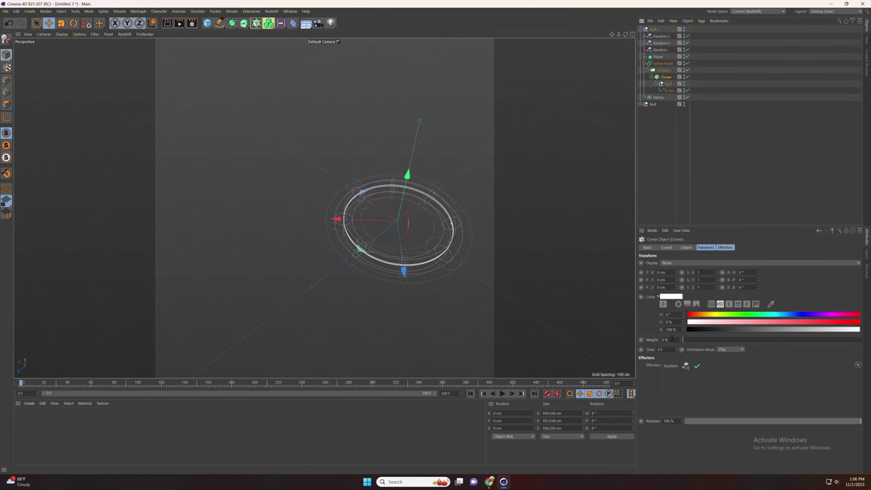
click(686, 247)
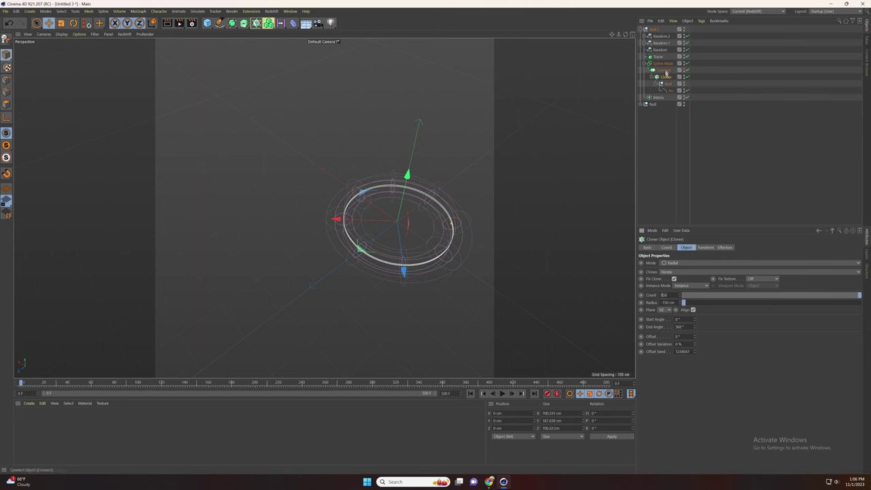
Move the rotated group's intermediate Matrix Offset key to frame 101 and go to that frame
click(655, 97)
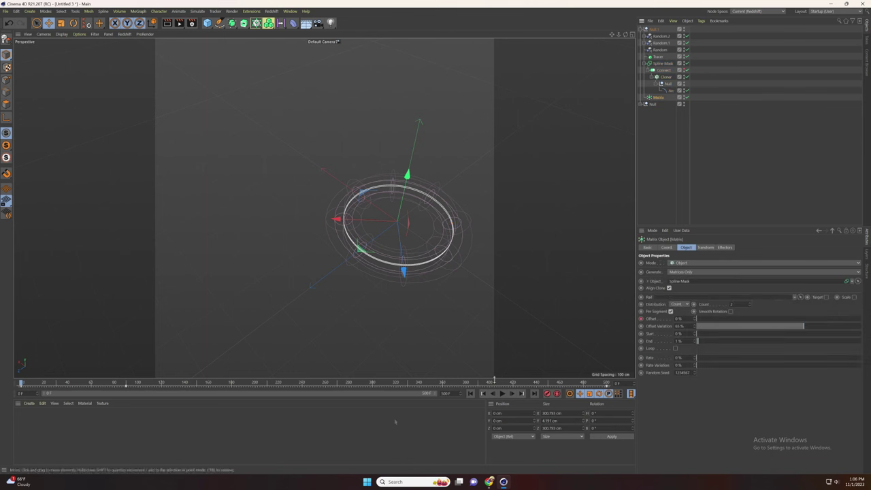
drag(126, 387, 139, 386)
click(138, 383)
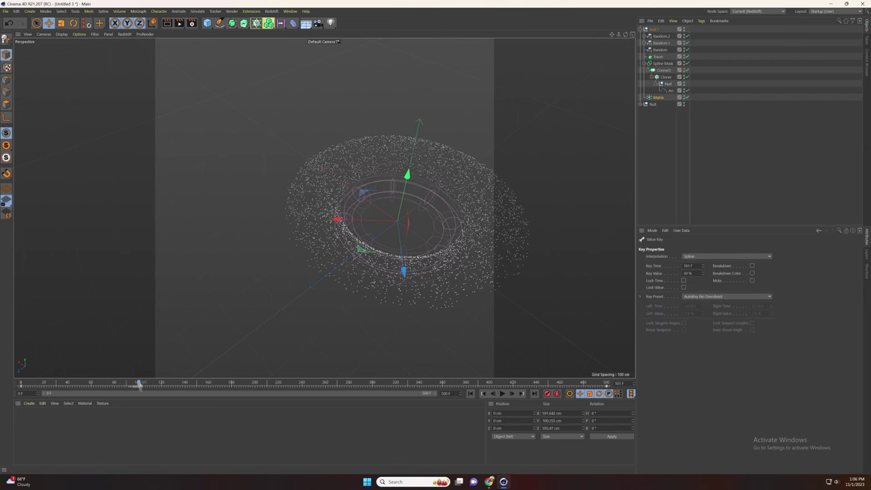
Set the rotated group's Matrix count to 10 and its offset variation to 56%
click(658, 98)
text(10)
key(Return)
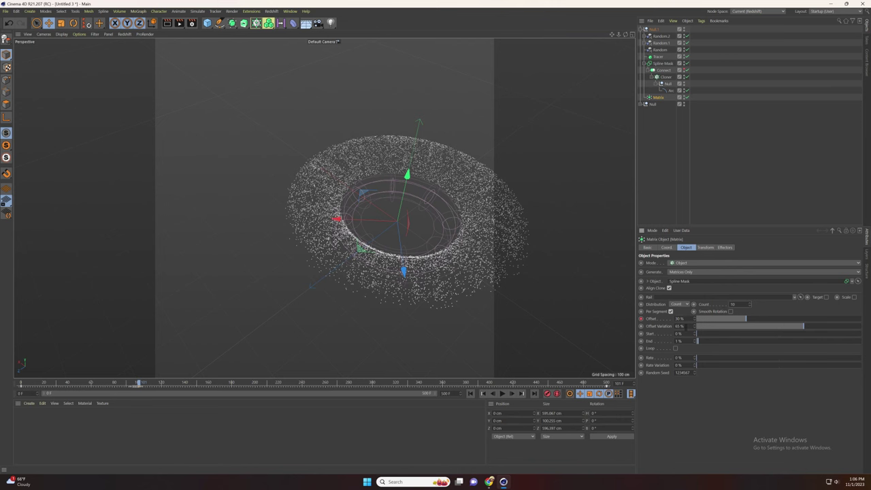
key(Return)
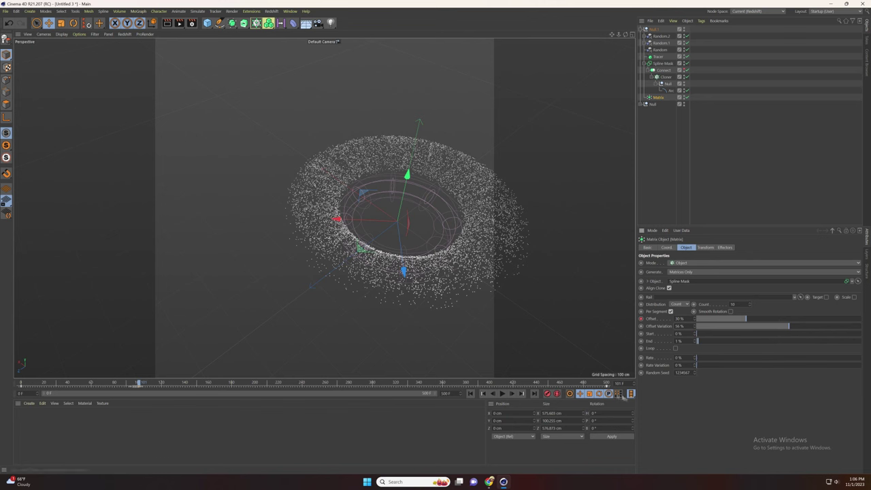
Set the rotated group's Matrix Offset to 80% at the last frame of the animation
click(521, 394)
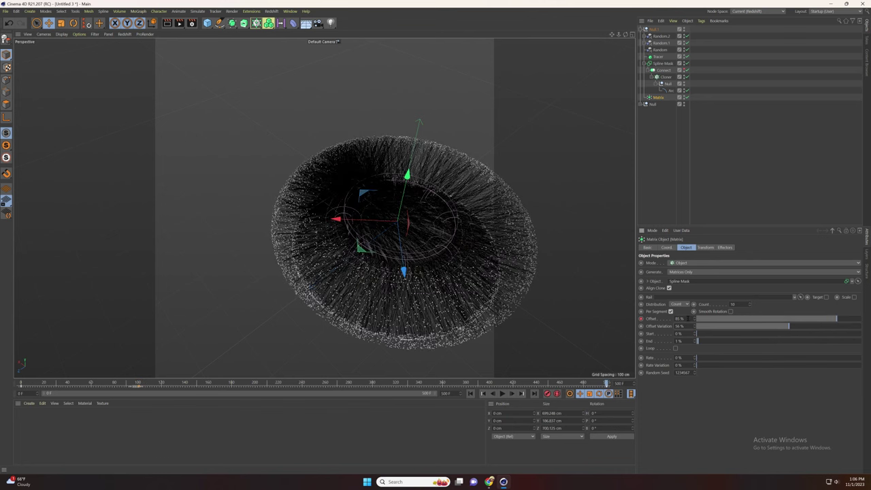
text(80)
key(Return)
scroll(390, 213, down, 3)
alt+drag(391, 214, 420, 249)
Check the first Random effector's rotation in the rotated group and edit the Y position of its other two Random effectors
click(659, 51)
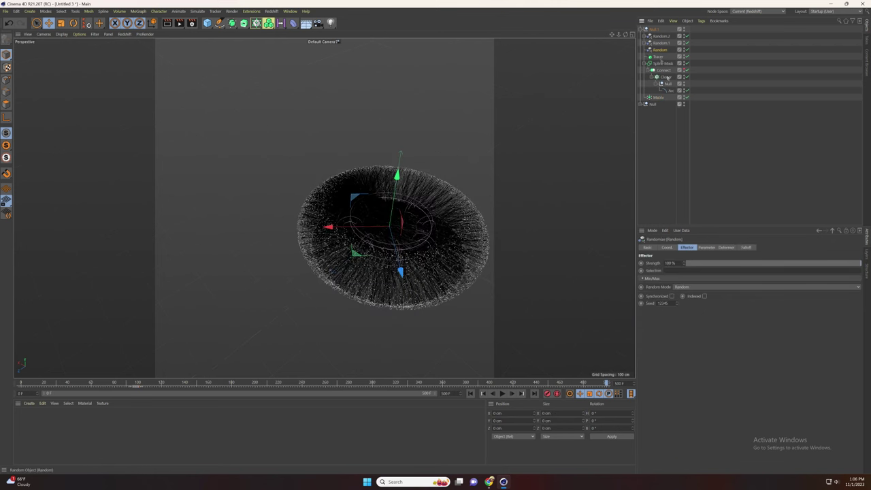
click(706, 248)
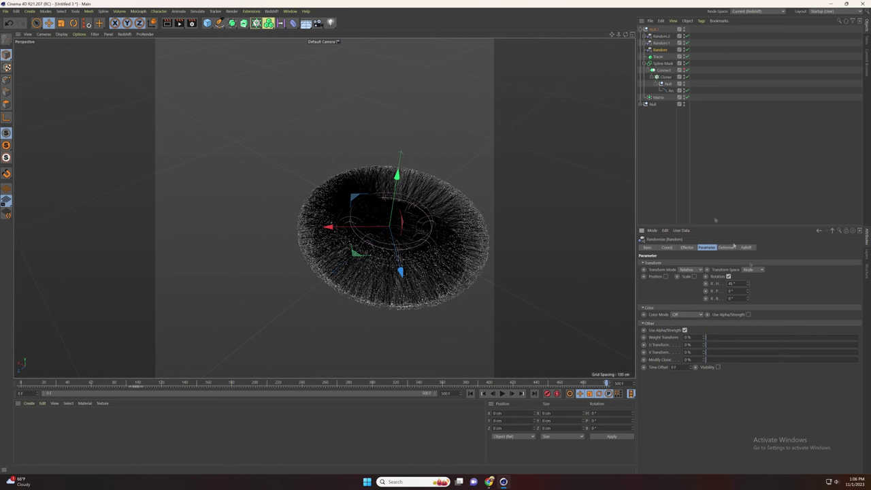
click(660, 43)
drag(675, 290, 664, 296)
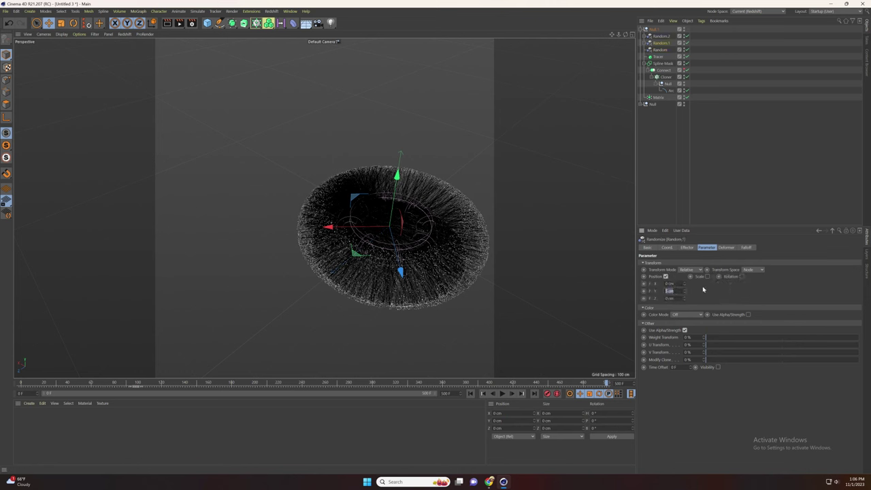
key(Return)
click(661, 37)
drag(674, 291, 650, 292)
Duplicate the 45° group, return to the first frame and set the new copy's heading rotation to 90°
click(641, 29)
click(654, 30)
key(ctrl+c)
key(ctrl+v)
click(471, 394)
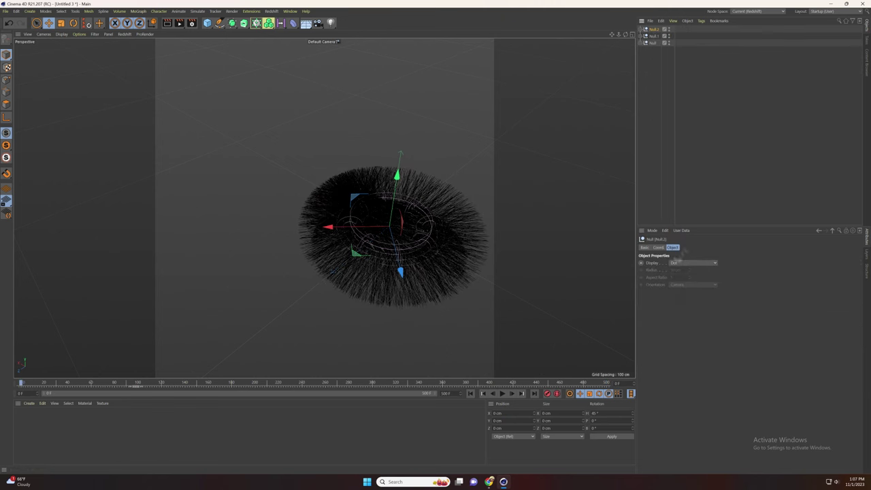
click(609, 436)
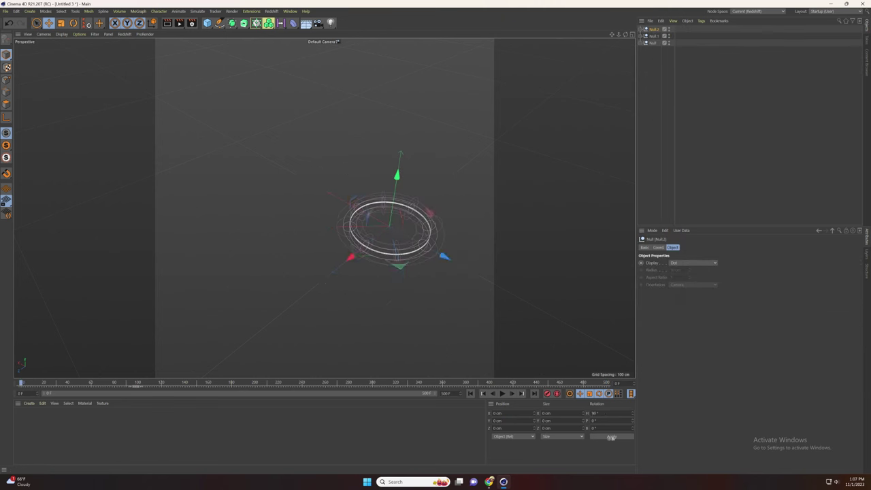
Open the third group's Cloner settings to adjust the clone count and select its first Random effector
click(641, 30)
click(666, 77)
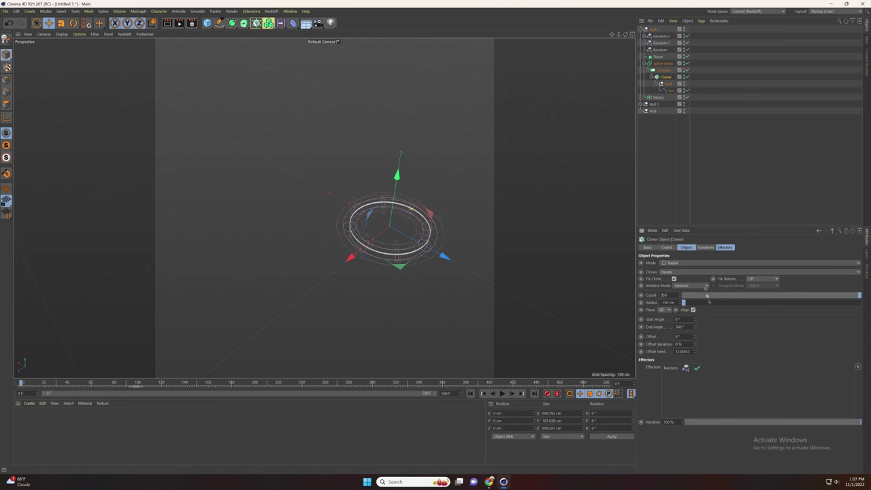
click(659, 50)
Move the third group's intermediate Matrix Offset key to near frame 120 and set the offset variation to 40%
click(657, 97)
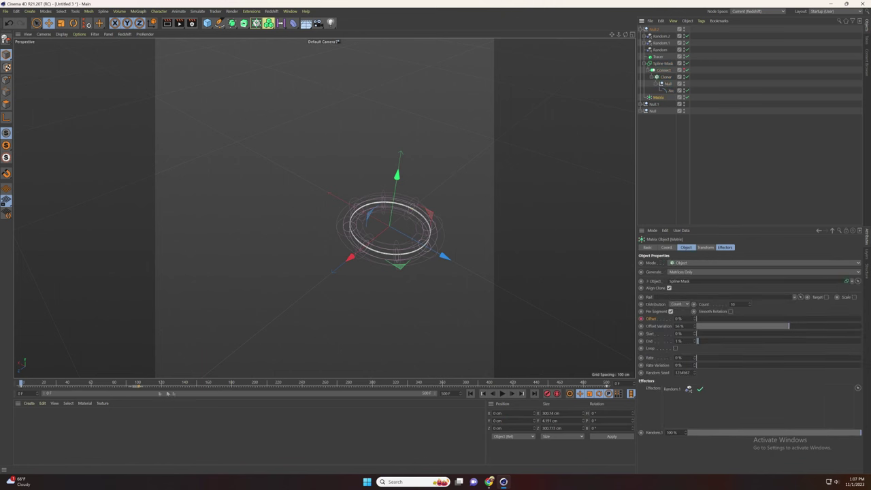
drag(139, 388, 160, 388)
click(657, 97)
drag(686, 326, 675, 326)
text(0)
key(Return)
Edit the third group's Matrix Offset value at the last frame
click(534, 394)
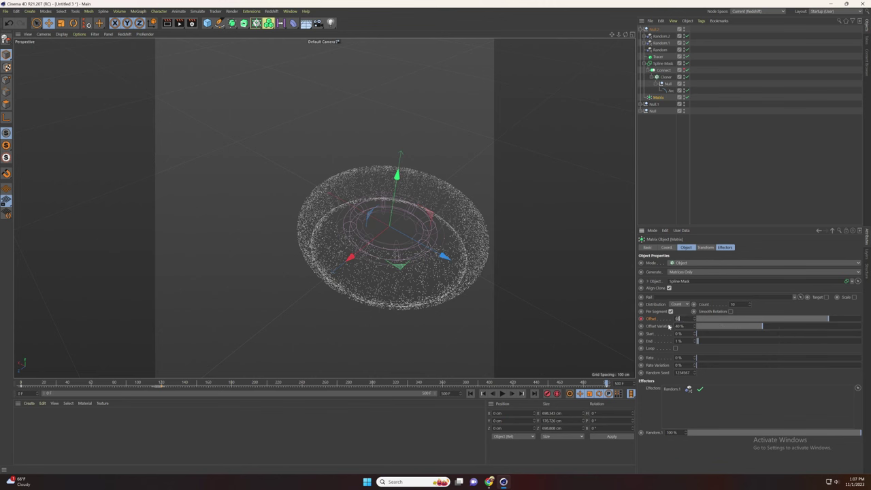
text(8)
key(Return)
Edit the first Random effector's heading rotation and the other two effectors' Y positions in the third group, using 6 cm for Random.2
click(659, 50)
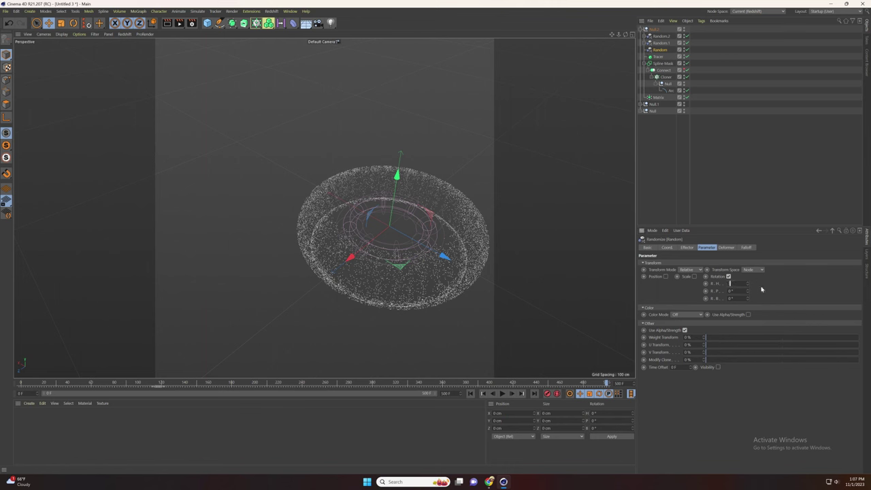
click(661, 44)
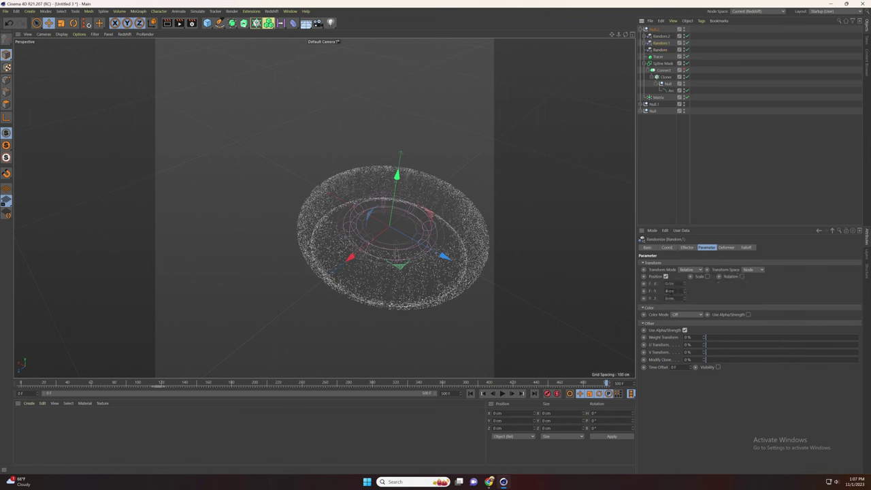
click(661, 37)
alt+middle_drag(463, 272, 443, 278)
Collapse the third group and play the animation to preview the combined particle flow of all three groups
click(641, 30)
alt+drag(399, 254, 396, 242)
click(503, 394)
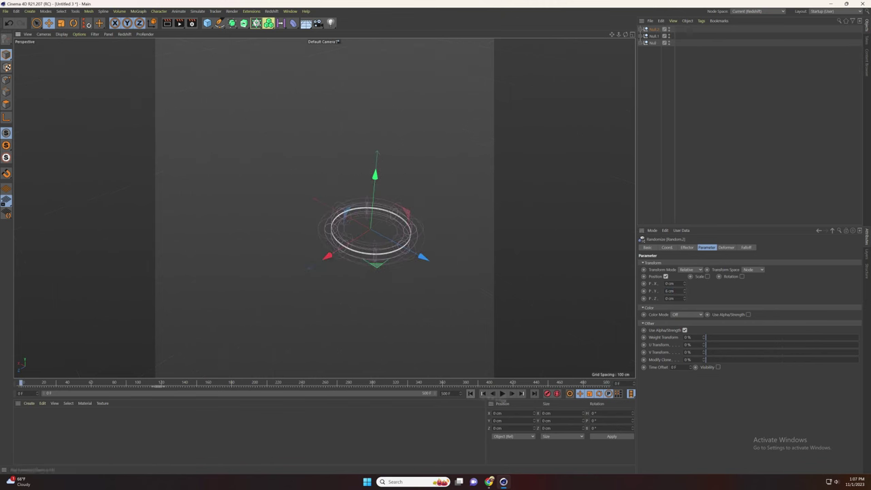
click(502, 393)
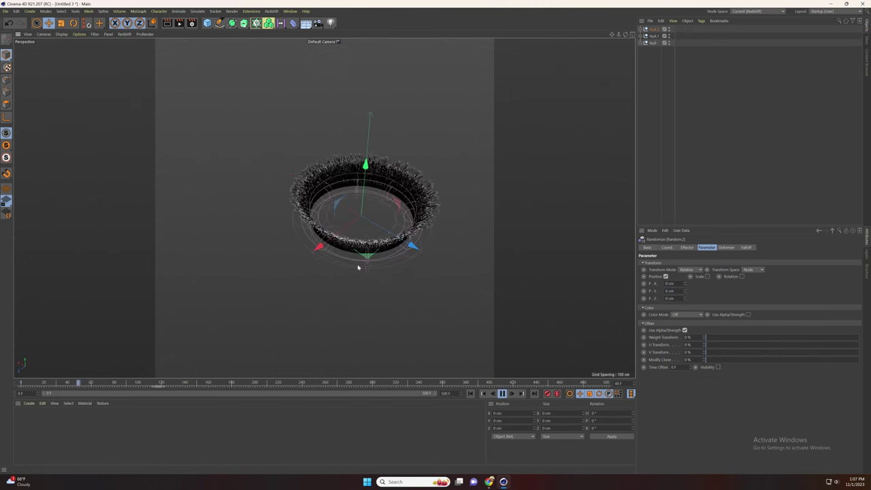
click(504, 394)
Add a Torus primitive with a ring radius of 250 cm and 100 ring segments
click(207, 23)
click(237, 57)
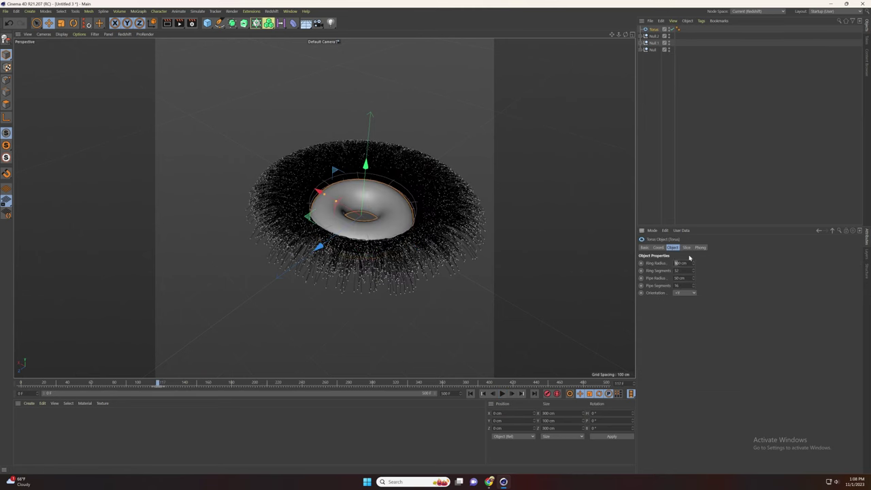
text(25)
key(Return)
text(10)
key(Return)
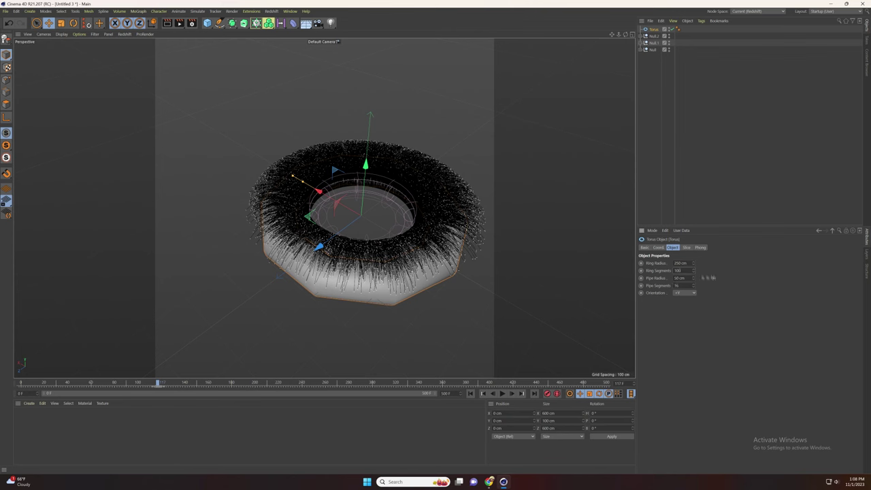
Enlarge the Torus's pipe radius and set its pipe segments to 100
drag(686, 278, 672, 286)
key(Tab)
text(100)
key(Return)
alt+drag(537, 204, 544, 224)
Deselect the Torus and expand the three group nulls to inspect their contents
click(644, 176)
click(640, 49)
click(641, 44)
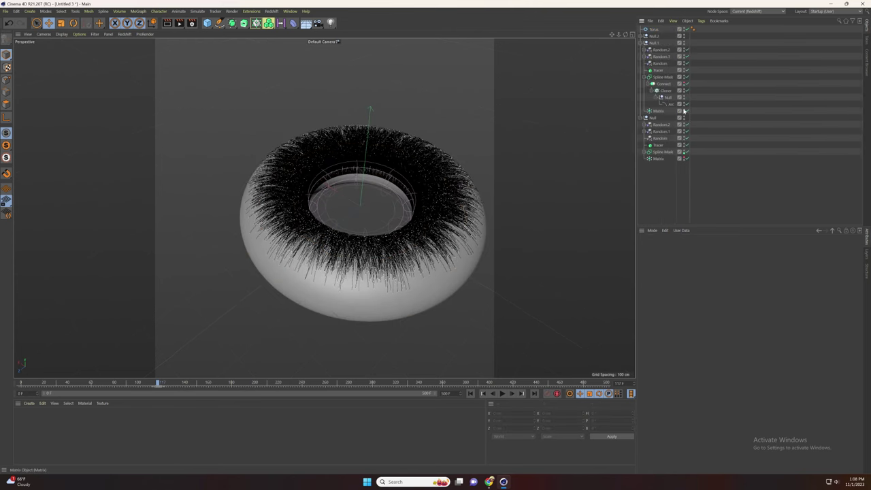
click(640, 37)
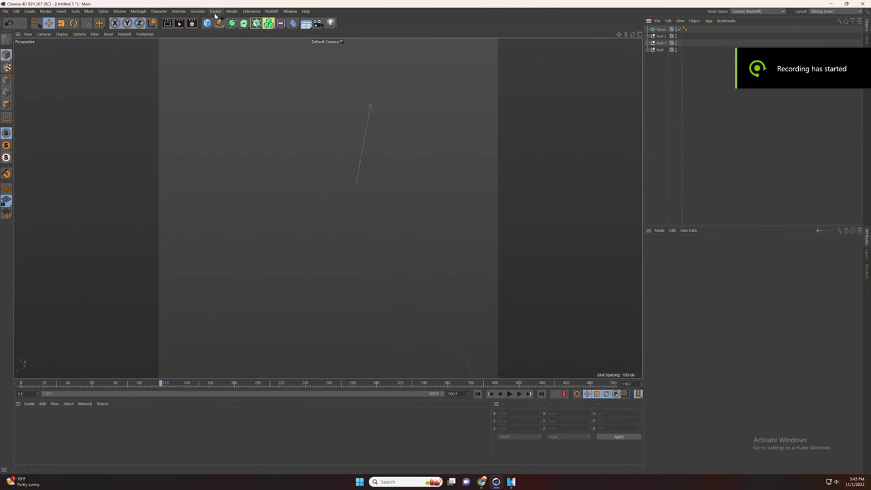
Add a Sphere primitive with a radius of 300 cm and 100 segments
drag(208, 23, 345, 45)
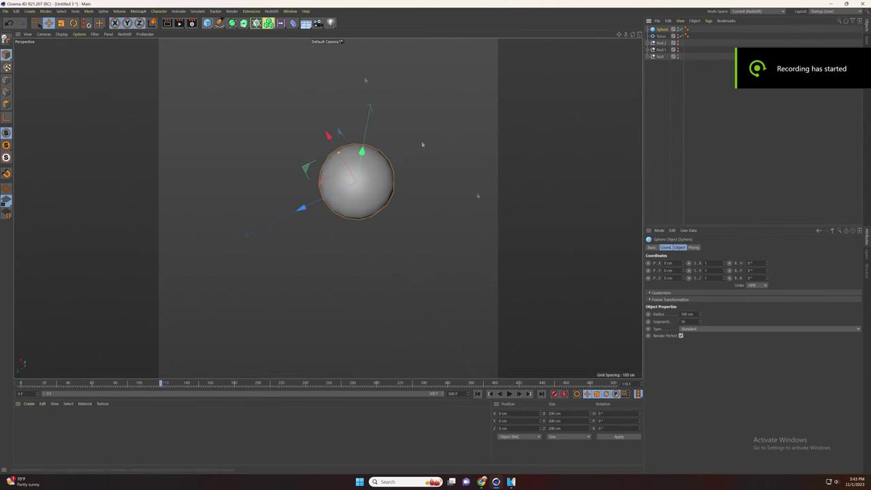
double_click(695, 314)
text(10)
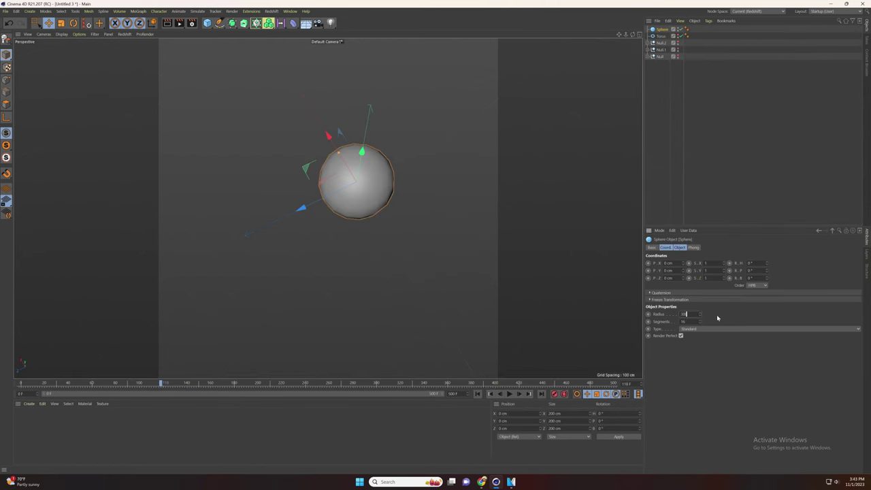
click(684, 322)
text(100)
key(Return)
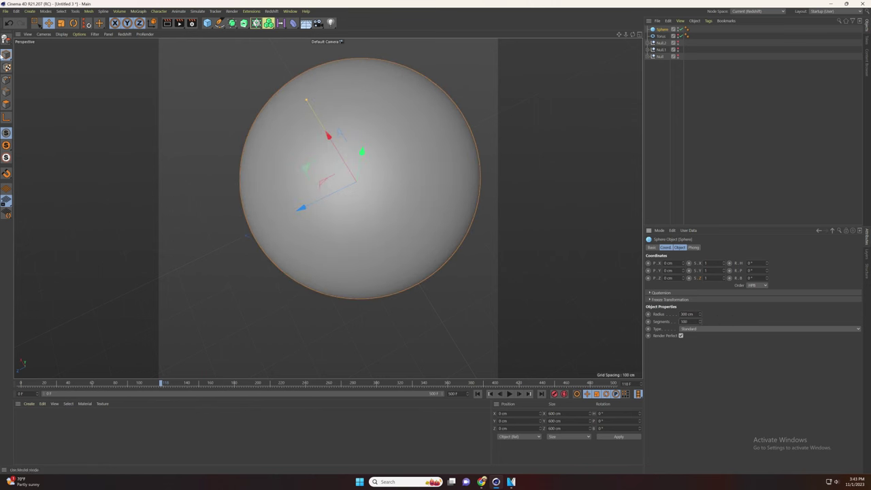
Make the sphere editable and delete its lower polygons with a rectangle selection in the Left view, keeping only the top cap
click(6, 38)
click(6, 103)
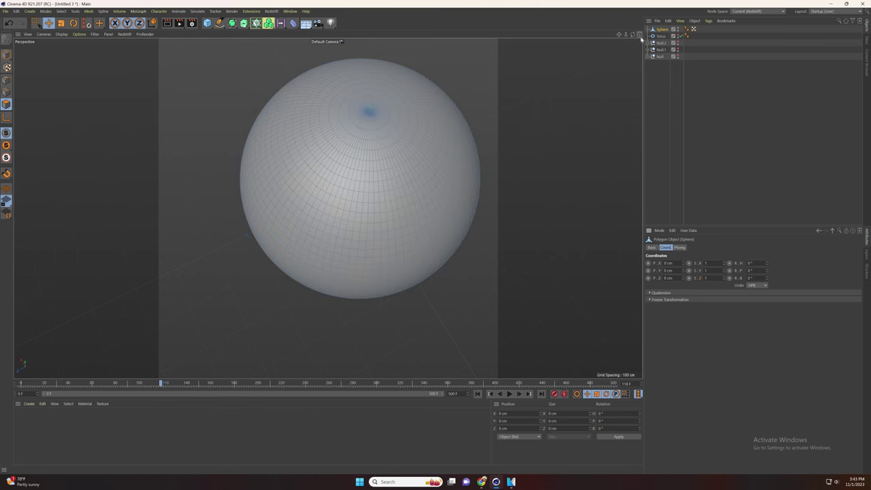
click(640, 35)
click(36, 23)
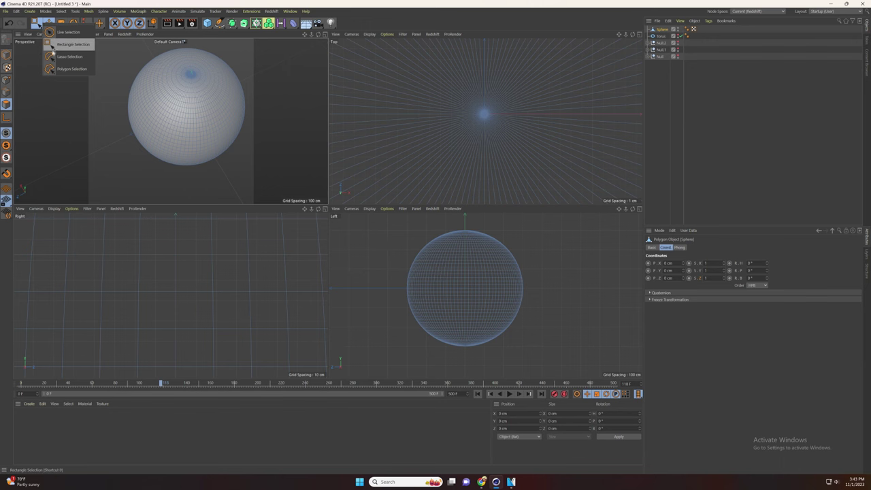
click(59, 47)
drag(541, 362, 371, 245)
key(Delete)
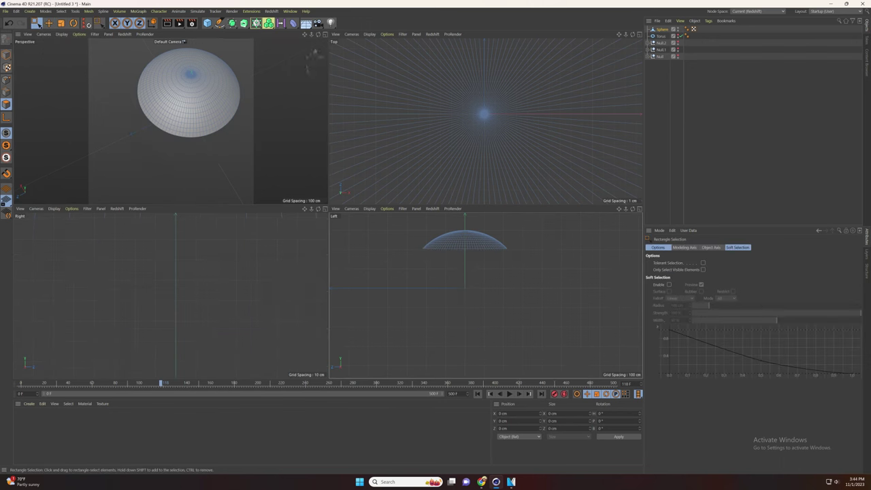
Add a Cloth Surface generator and nest the Sphere cap inside it, working in Model mode in the enlarged Perspective view
click(325, 35)
click(6, 55)
click(49, 23)
click(232, 24)
click(252, 47)
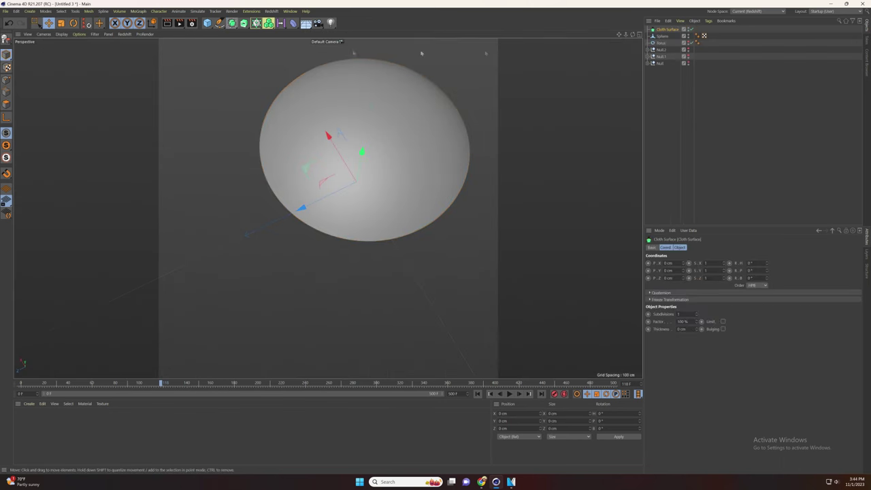
drag(661, 32, 663, 30)
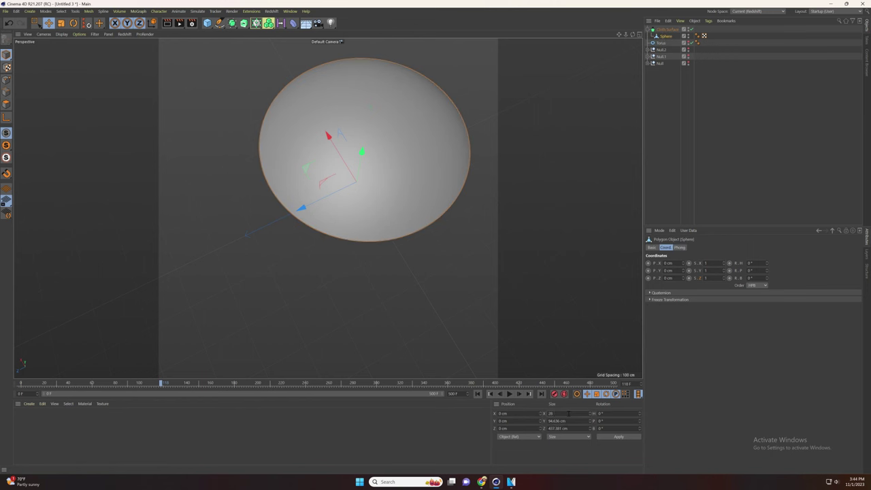
Resize the Sphere cap to 287 cm in X, 16 cm in Y and 287 cm in Z
click(608, 438)
double_click(557, 421)
text(16)
click(608, 438)
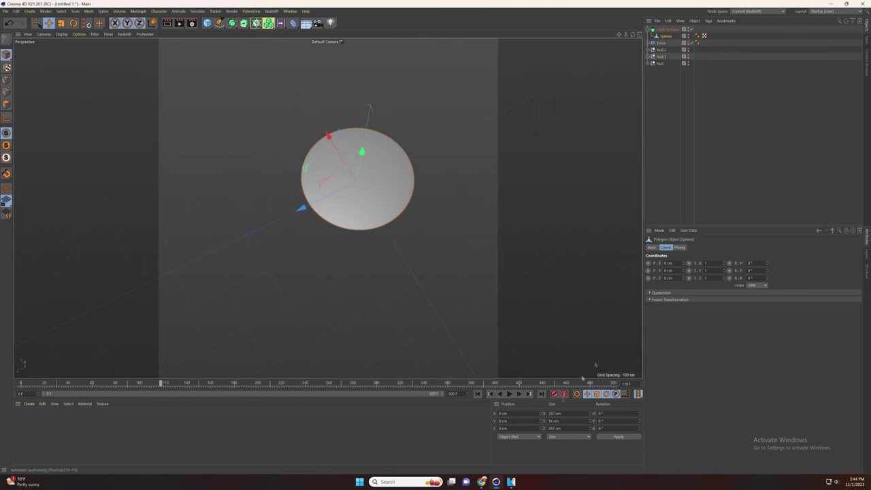
Set the Cloth Surface thickness to 3 cm and merge it with the Sphere using Connect Objects + Delete
alt+drag(394, 228, 391, 136)
click(666, 30)
text(3)
key(Return)
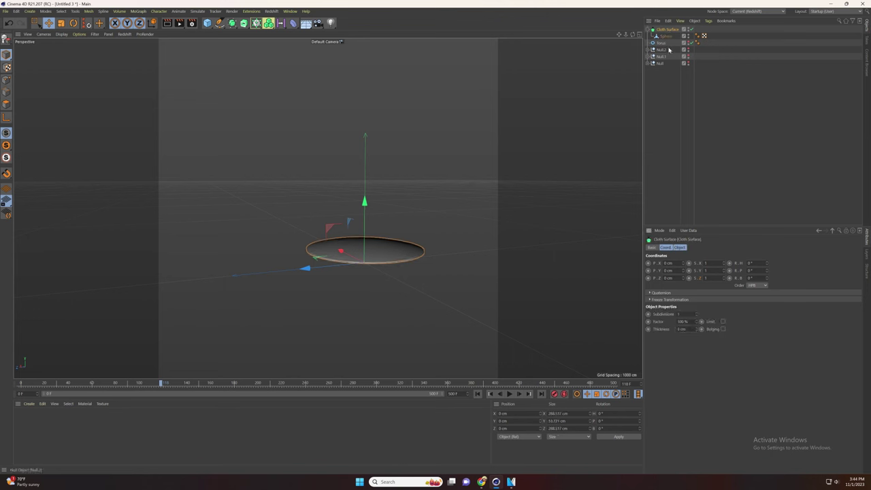
shift+click(667, 36)
right_click(666, 30)
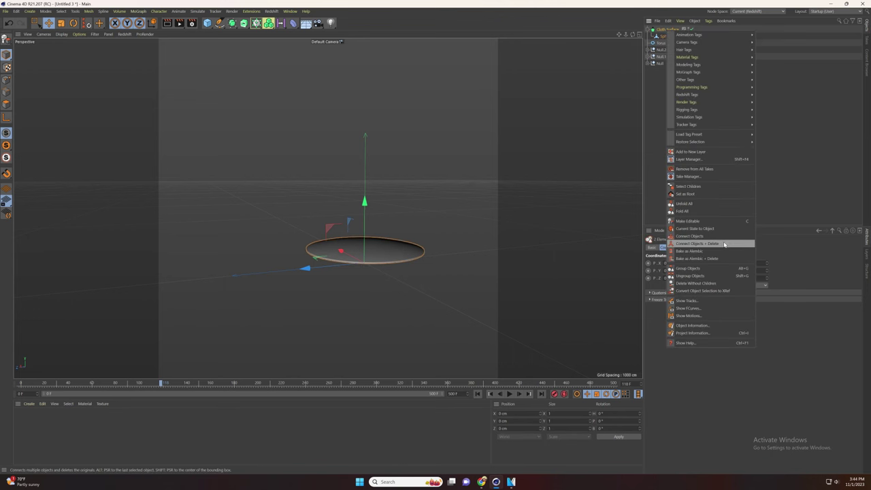
click(724, 244)
Move the Sphere's axis up to the peak of the cap, at a Y position of about 54 cm
click(639, 35)
click(6, 119)
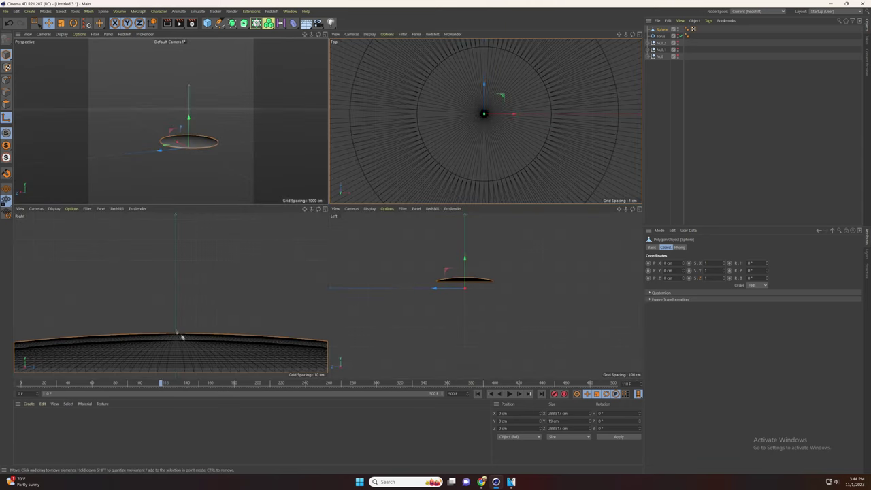
click(176, 335)
click(485, 115)
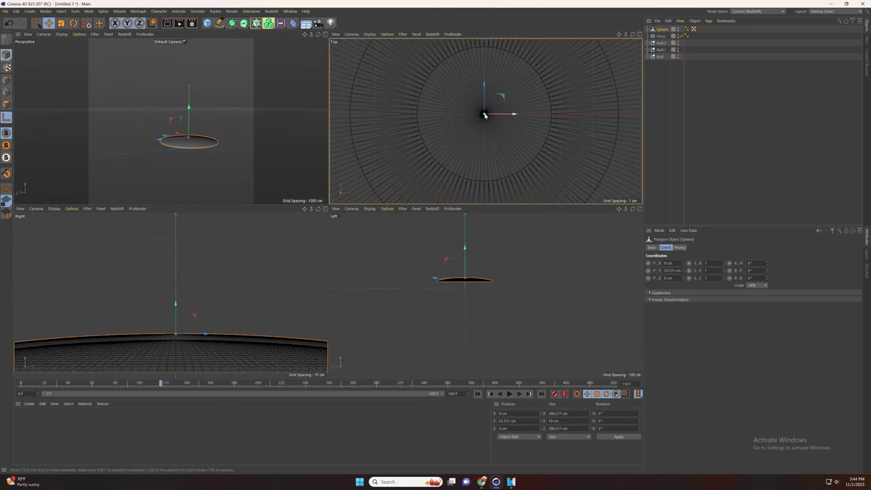
click(6, 119)
click(325, 35)
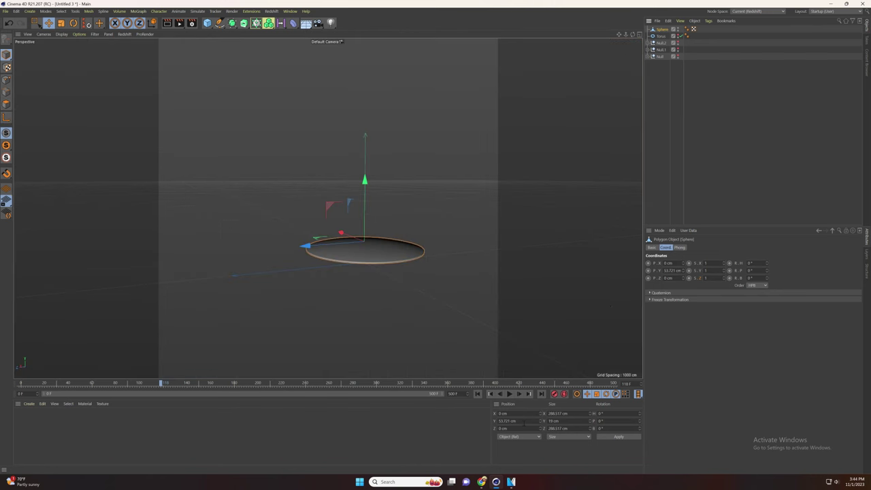
Set the cap's Y position to 22 cm and size to 285 × 17 × 285 cm, and keyframe position Y and scale at frame 0
drag(541, 421, 541, 442)
click(610, 437)
click(625, 437)
key(ctrl+c)
drag(570, 413, 547, 413)
key(ctrl+v)
click(617, 438)
click(478, 395)
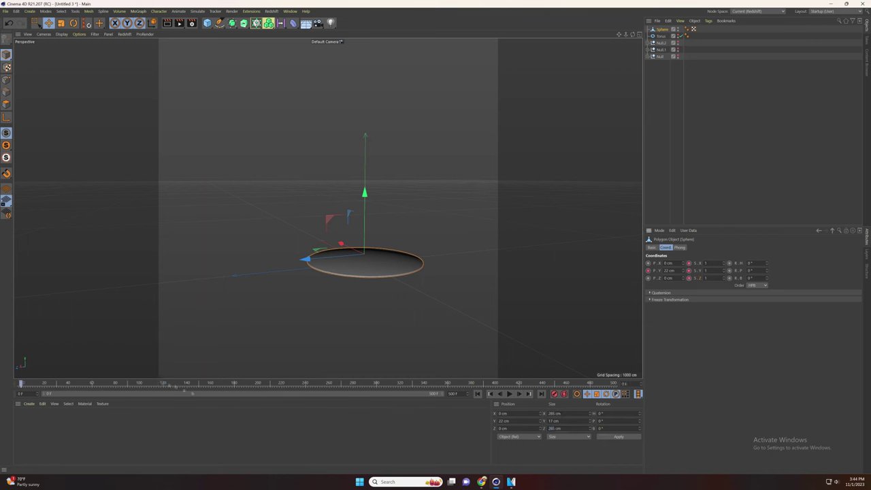
At frame 120, keyframe the cap's scale at 1.6 in X, 3.31 in Y and 1.6 in Z
click(713, 277)
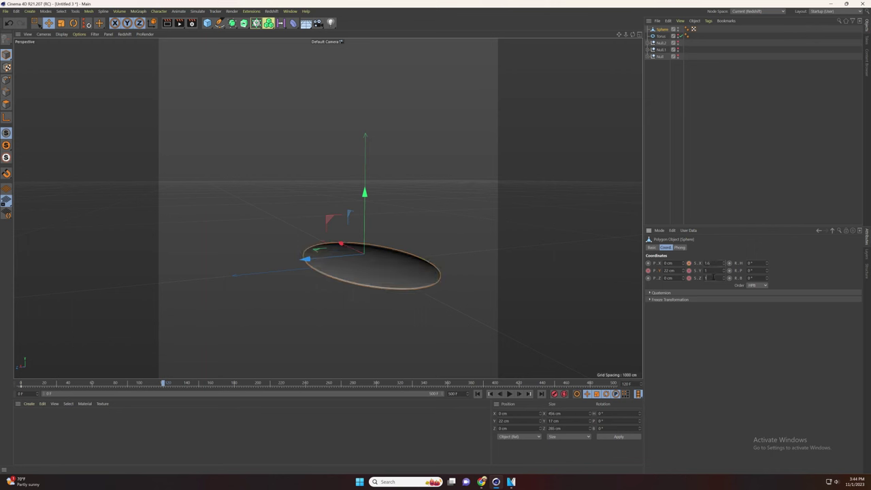
key(Return)
click(688, 263)
click(689, 270)
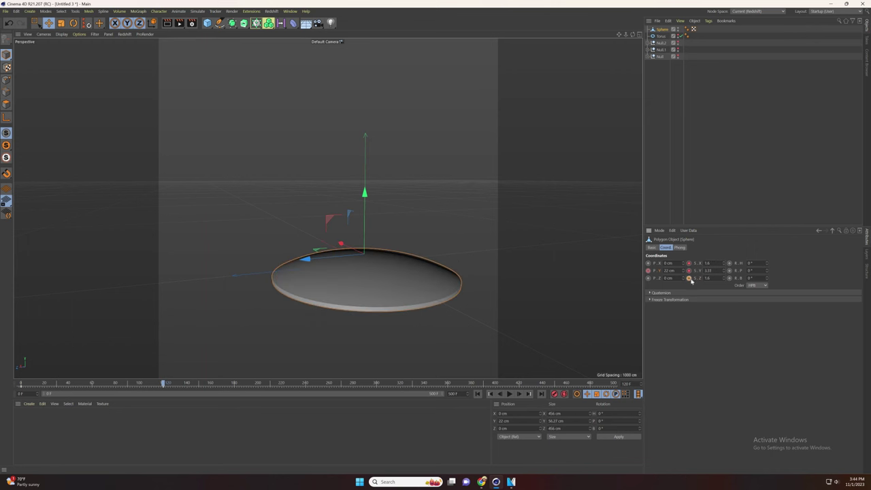
Set the cap's Y position to 155 cm and keyframe its X and Z scale at 1.8 at frame 220
drag(672, 271, 650, 272)
text(155)
key(Return)
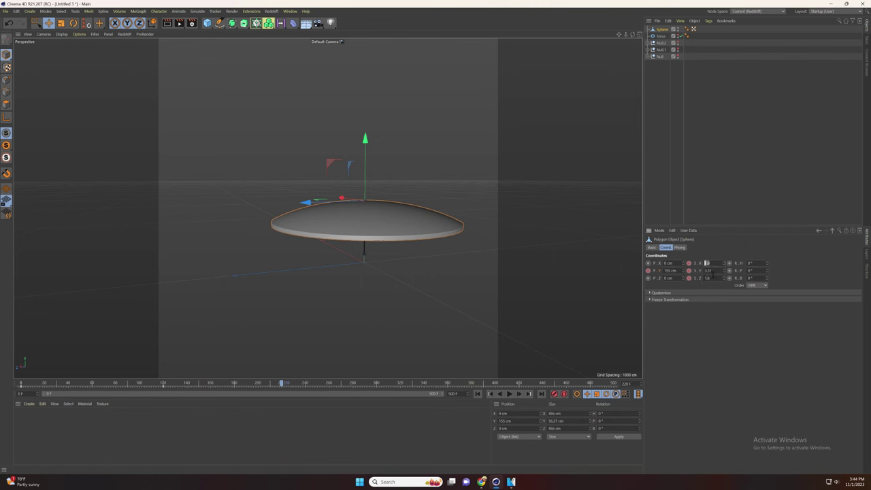
drag(713, 278, 691, 278)
text(1.8)
key(Return)
click(689, 278)
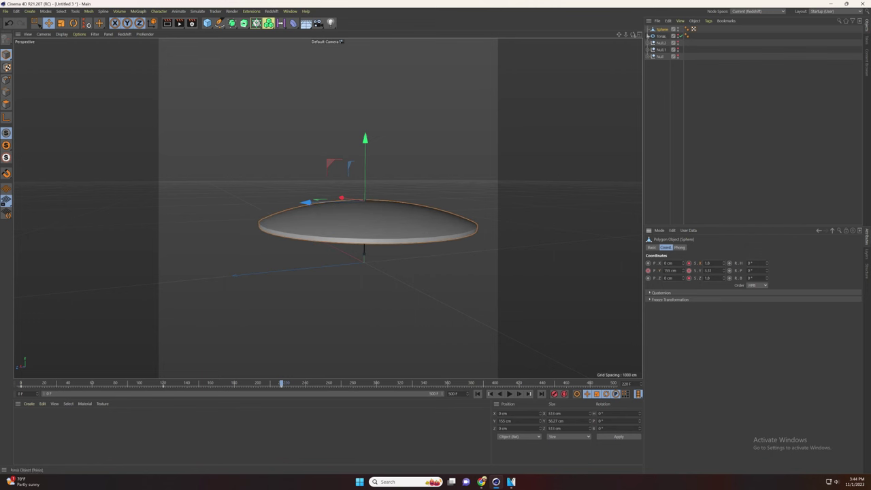
Add a Subdivision Surface and nest the Sphere cap under it
drag(233, 23, 257, 30)
drag(662, 37, 664, 31)
click(671, 158)
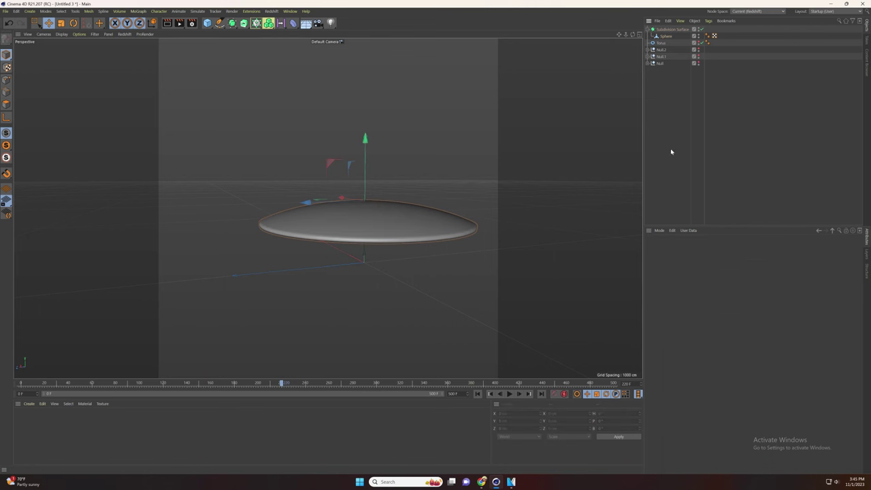
Make the Torus and the three group nulls visible and play the animation from the start
alt+drag(698, 43, 700, 64)
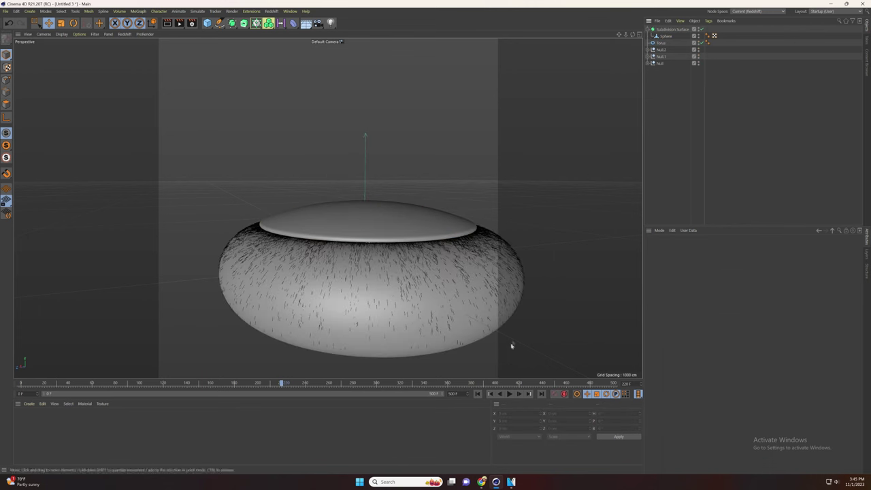
click(477, 394)
click(509, 394)
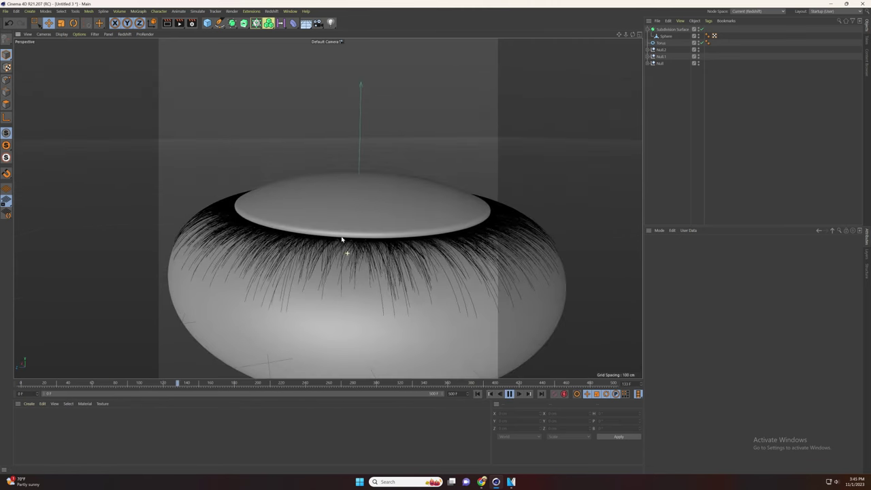
drag(347, 354, 367, 353)
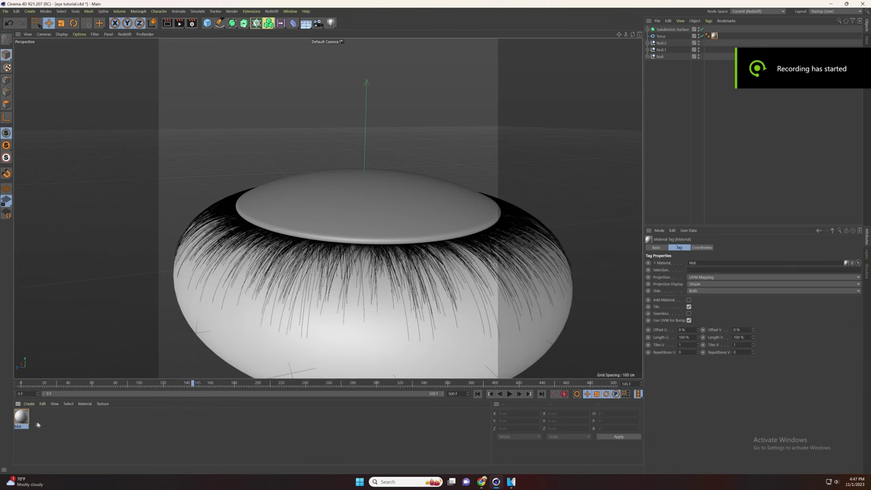
Make the Torus material Mat black by turning off its Color channel while keeping Reflectance on
double_click(21, 417)
click(136, 123)
click(136, 149)
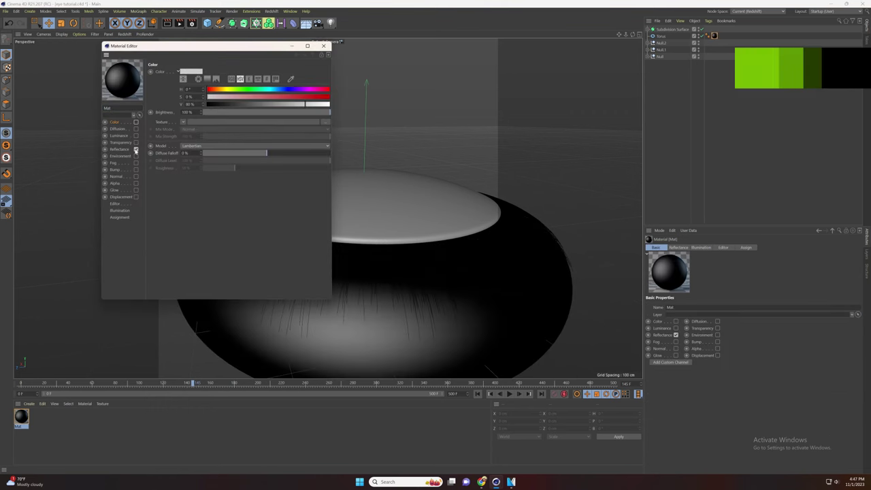
click(324, 45)
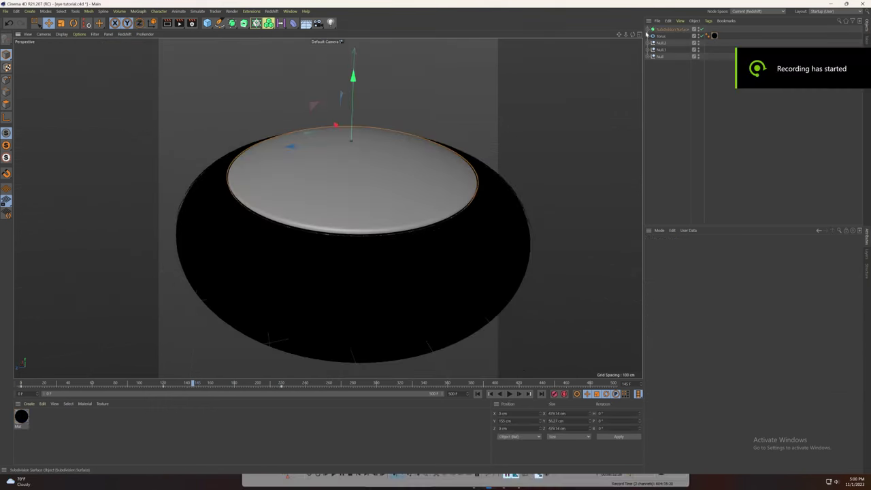
Select the Sphere under the Subdivision Surface and create a new Redshift material
click(664, 38)
click(29, 403)
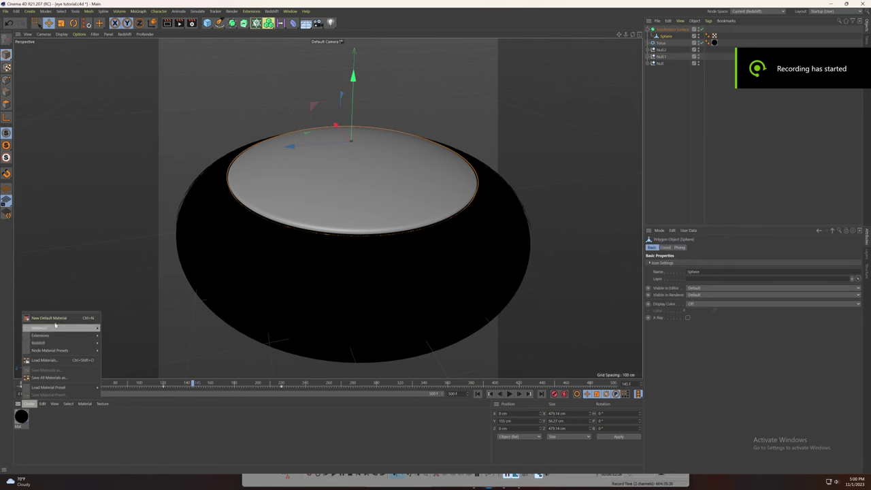
mouse_move(54, 344)
click(136, 343)
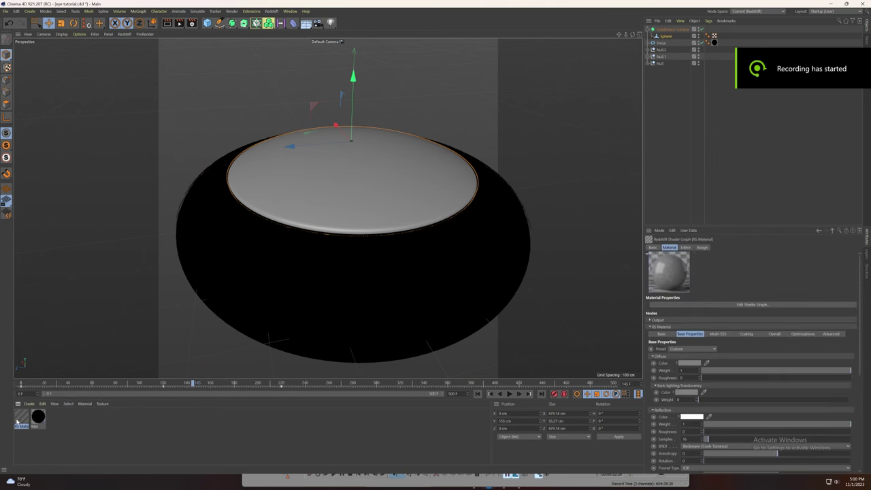
Add an RS Bump Map node with a height scale of 0.1 and connect it to the RS Material's Bump Input
double_click(21, 417)
click(26, 105)
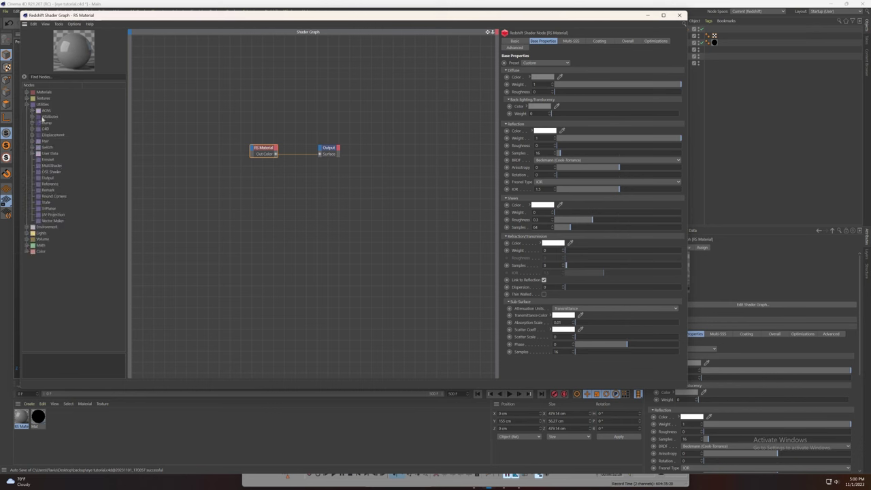
click(31, 123)
drag(213, 166, 210, 157)
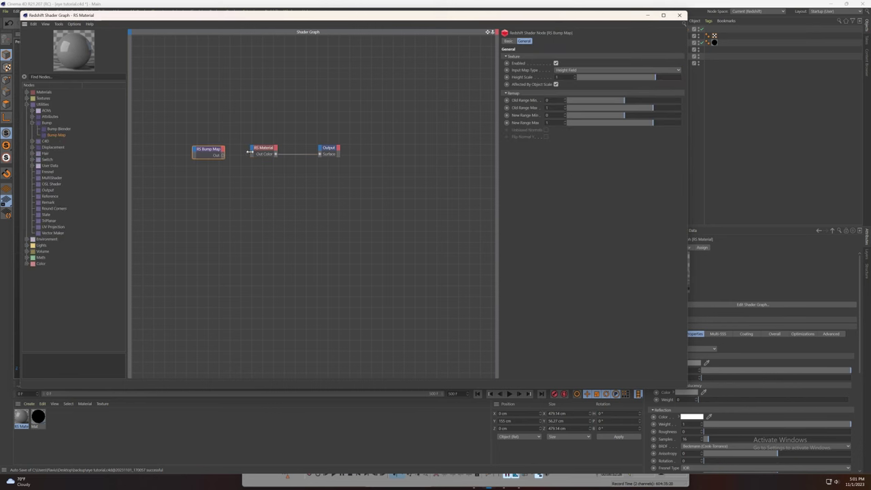
click(252, 149)
mouse_move(301, 214)
click(362, 235)
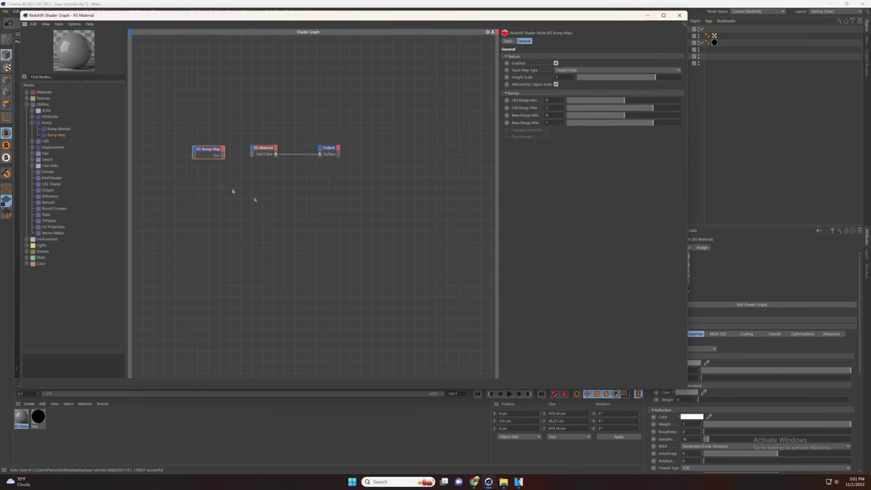
drag(252, 156, 252, 155)
drag(559, 78, 536, 78)
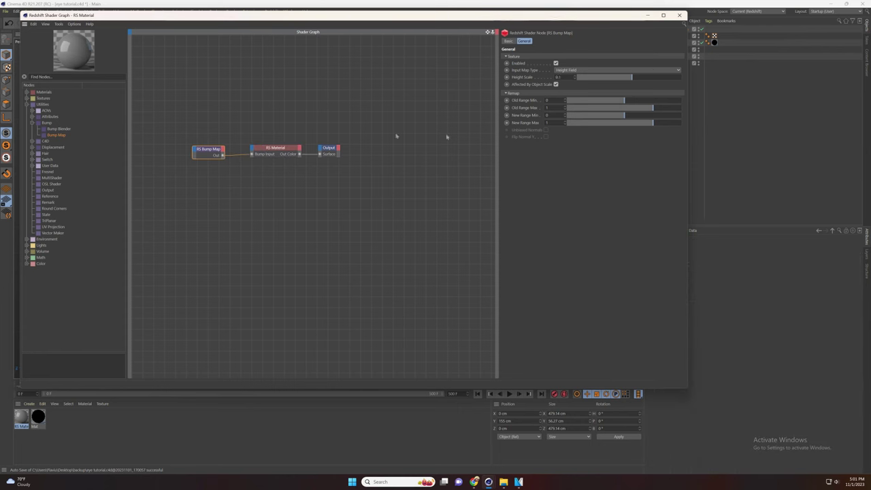
Set the RS Material's diffuse color to black with weight 0, and its sheen roughness to 0.75
click(274, 148)
click(542, 77)
drag(522, 89, 495, 89)
click(526, 101)
drag(573, 86, 515, 95)
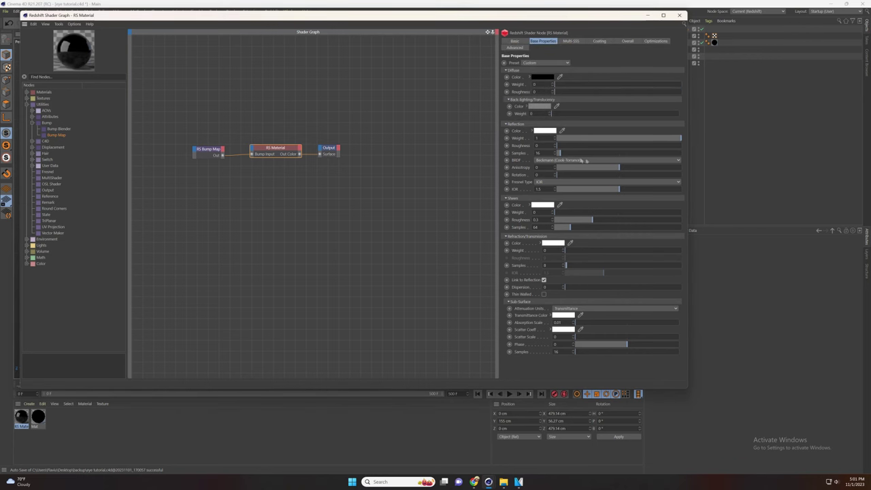
click(543, 221)
text(0.75)
Set the refraction color to a pale blue with a hue of 200° and unlink refraction from reflection
click(550, 242)
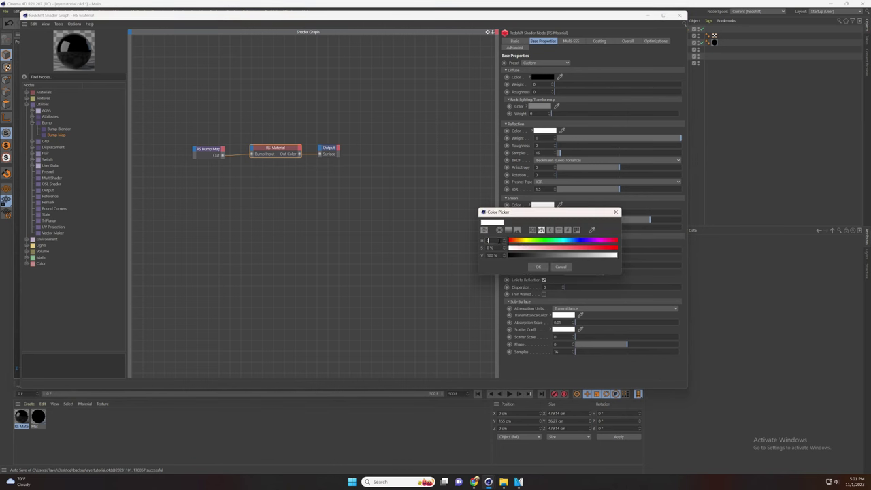
click(489, 247)
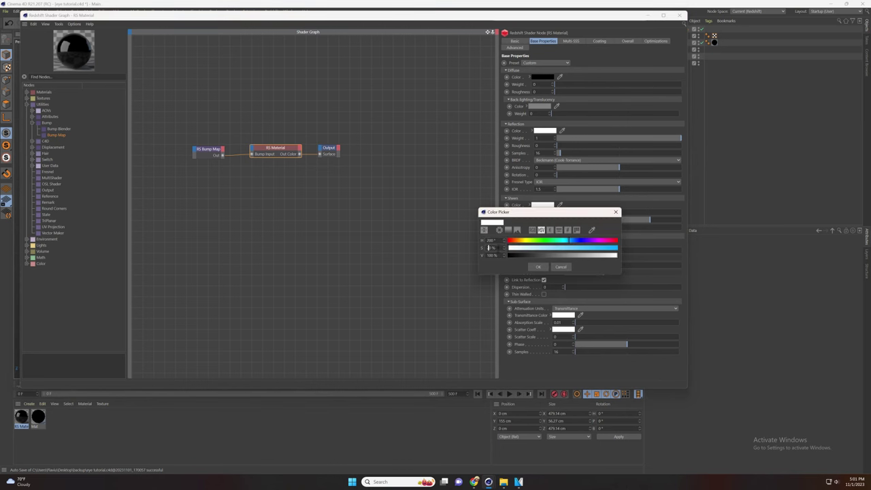
click(537, 267)
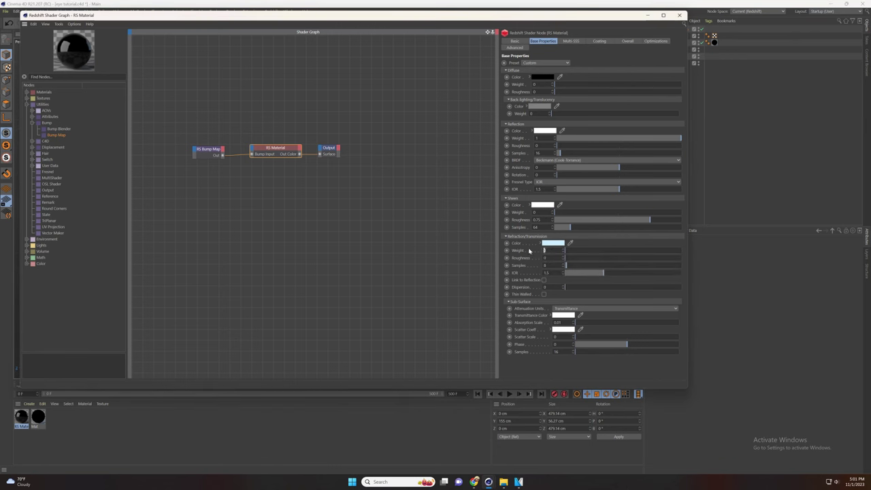
Set the refraction weight to 0.75, roughness to 0.05, samples to 20 and IOR to 1.35, and close the shader graph
text(0.75)
text(5)
key(Return)
key(BackSpace)
key(BackSpace)
text(.)
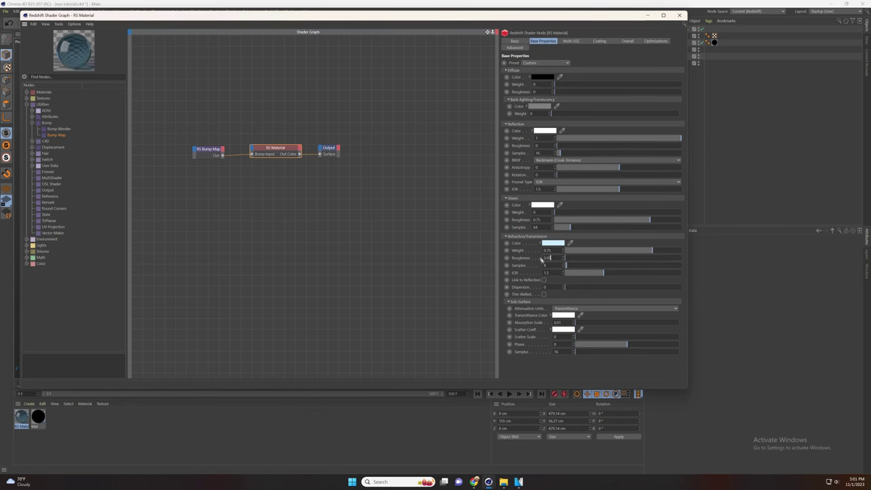
click(547, 272)
text(3)
key(Return)
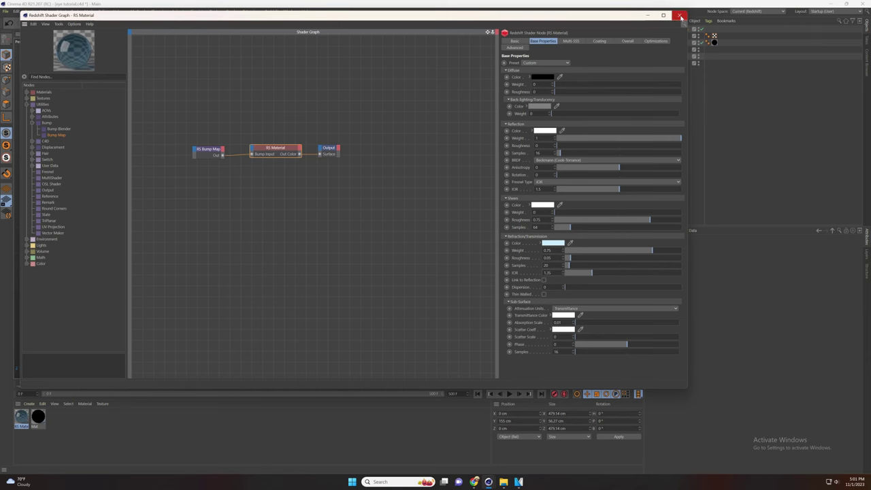
click(680, 16)
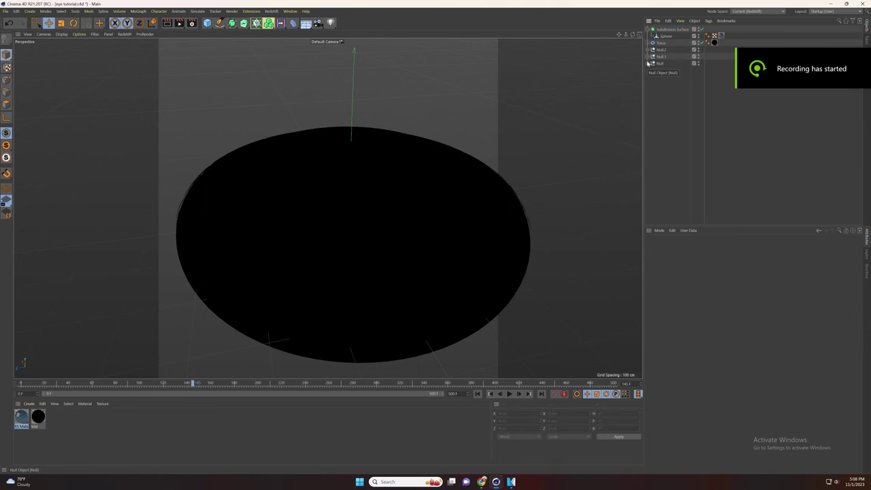
Add a Redshift Object tag to the Null group's Tracer, with curve mode Strips and a scale curve tapering to zero
click(664, 91)
key(shift+c)
double_click(646, 99)
click(698, 264)
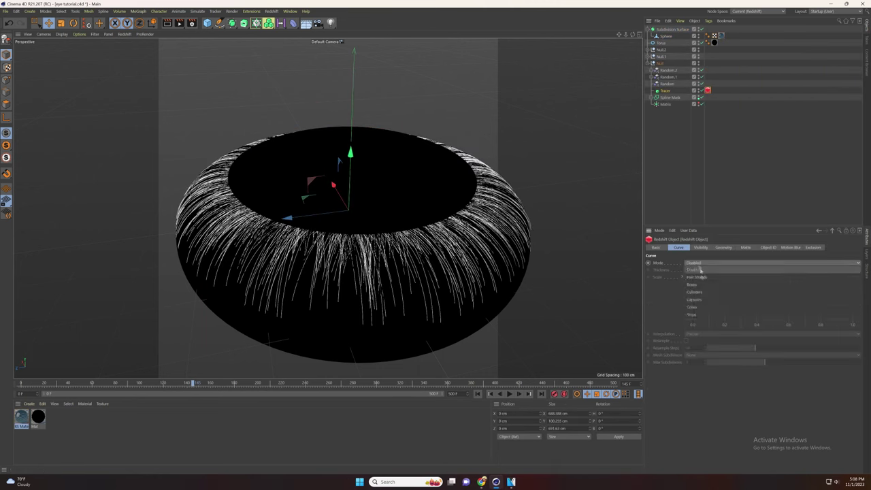
click(690, 315)
drag(692, 279, 695, 297)
drag(855, 280, 854, 324)
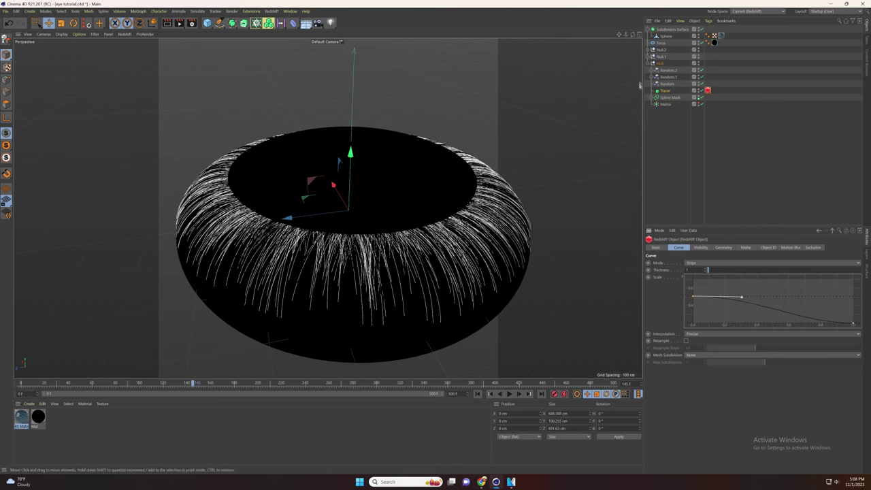
Add a Redshift Object tag to the Null.1 group's Tracer, with curve mode Strips and a scale curve tapering to zero
click(651, 57)
click(663, 83)
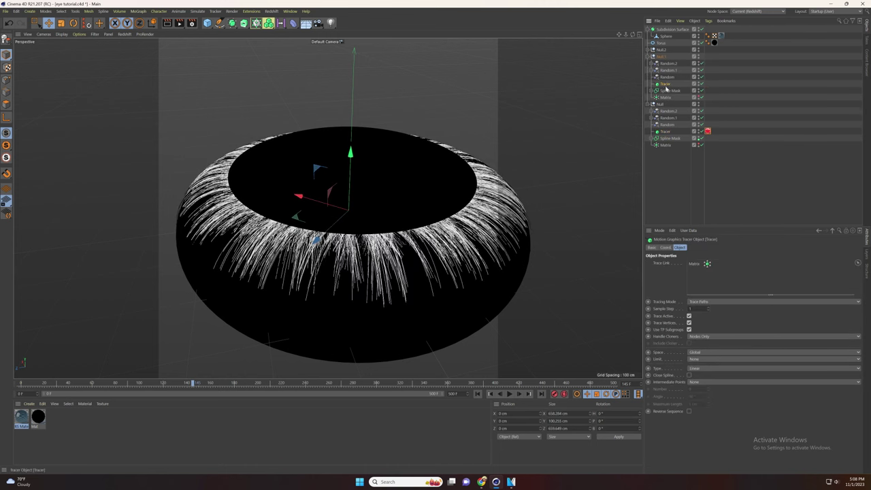
key(shift+c)
click(650, 97)
click(696, 264)
click(693, 314)
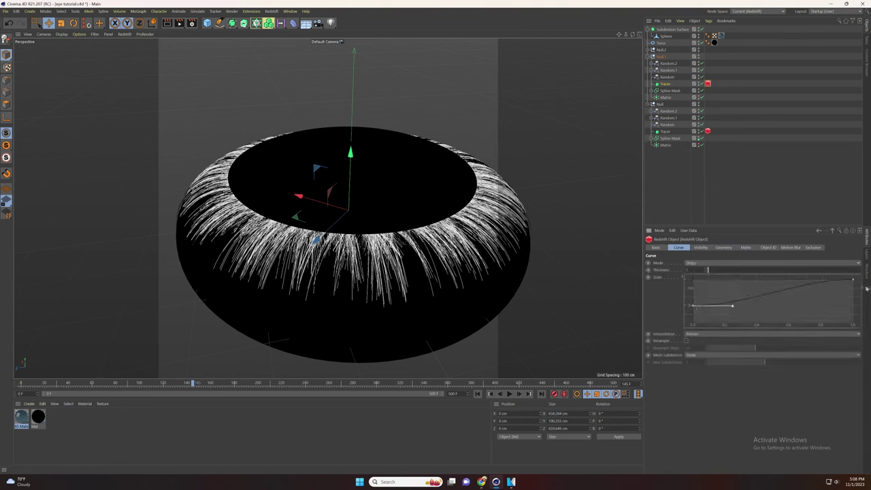
drag(711, 310, 755, 308)
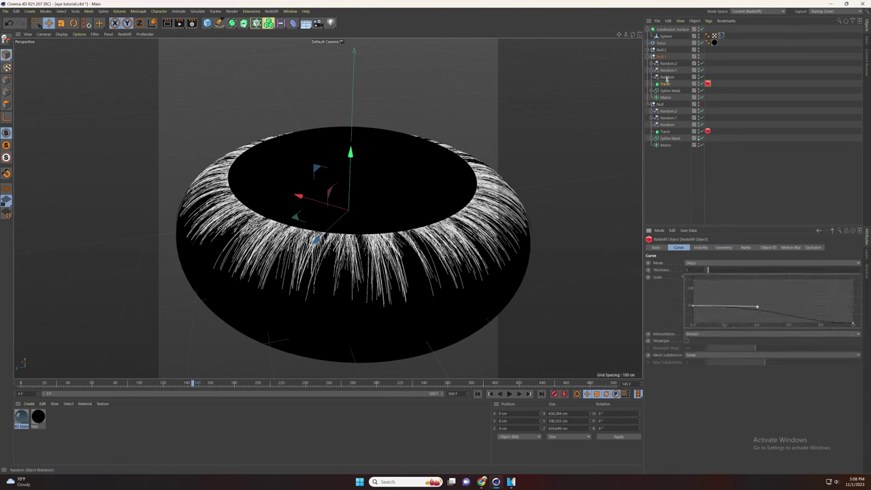
Add a Redshift Object tag to the Null.2 group's Tracer, with curve mode Strips and a scale curve easing down to zero
click(652, 50)
click(665, 77)
key(shift+c)
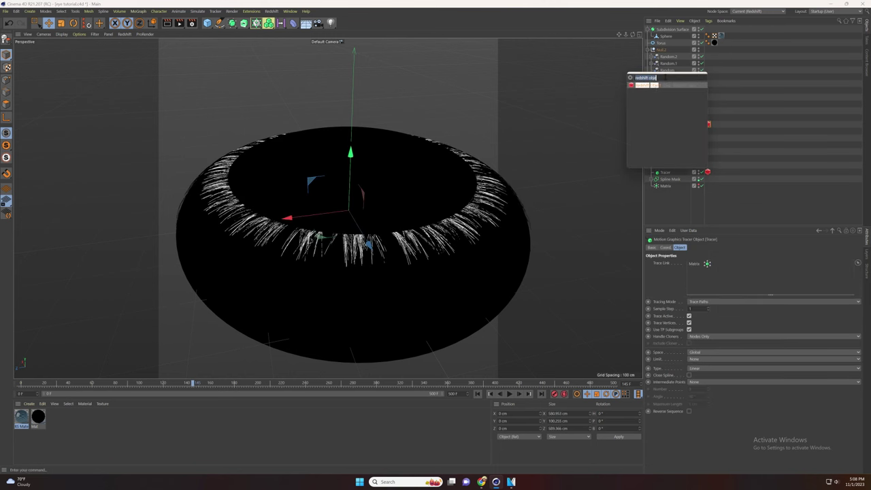
click(654, 85)
click(704, 263)
click(692, 313)
drag(693, 280, 693, 306)
drag(853, 279, 854, 324)
click(693, 305)
drag(694, 306, 725, 306)
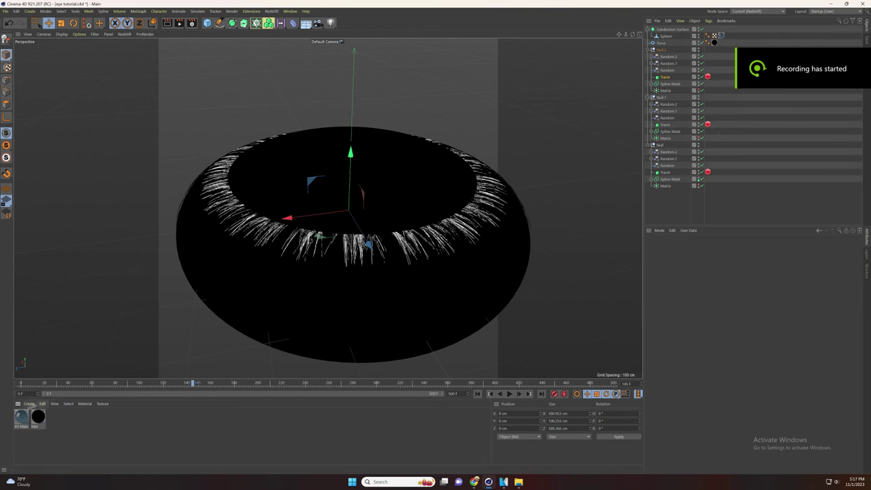
Create a Redshift Incandescent material with an orange color at 75% saturation, and close its shader graph
click(29, 403)
mouse_move(61, 342)
mouse_move(109, 342)
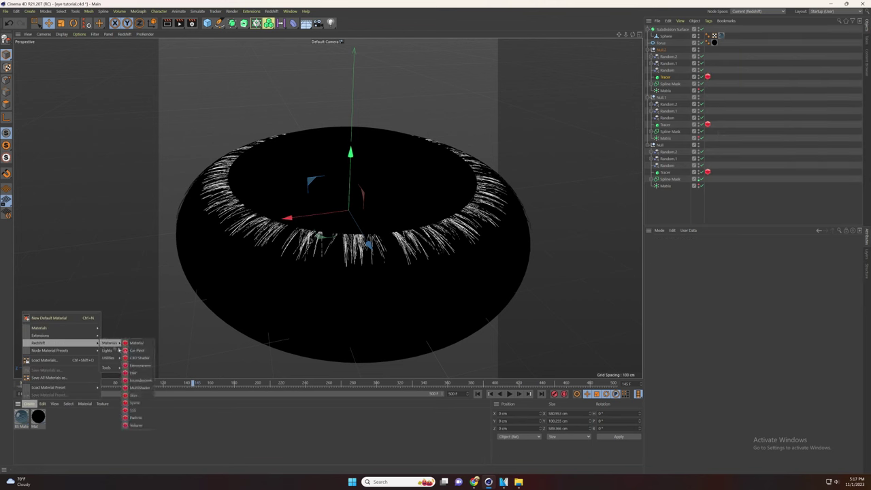
click(141, 380)
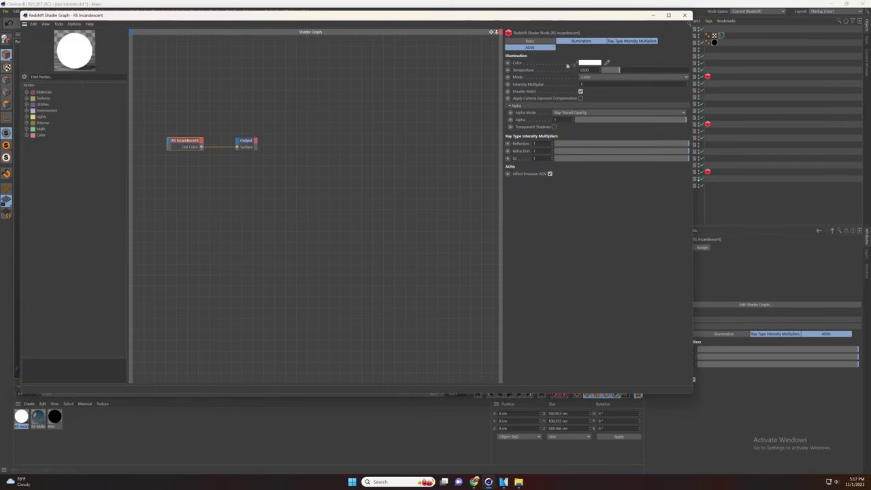
click(584, 64)
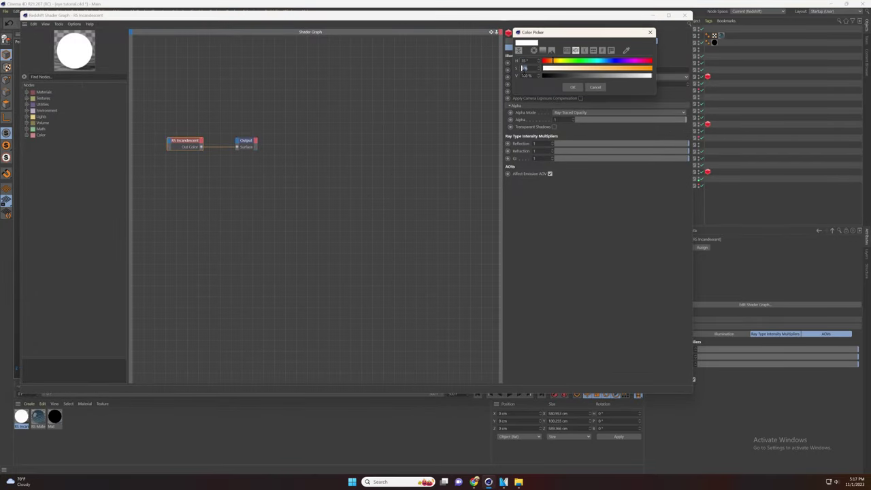
text(75)
click(573, 87)
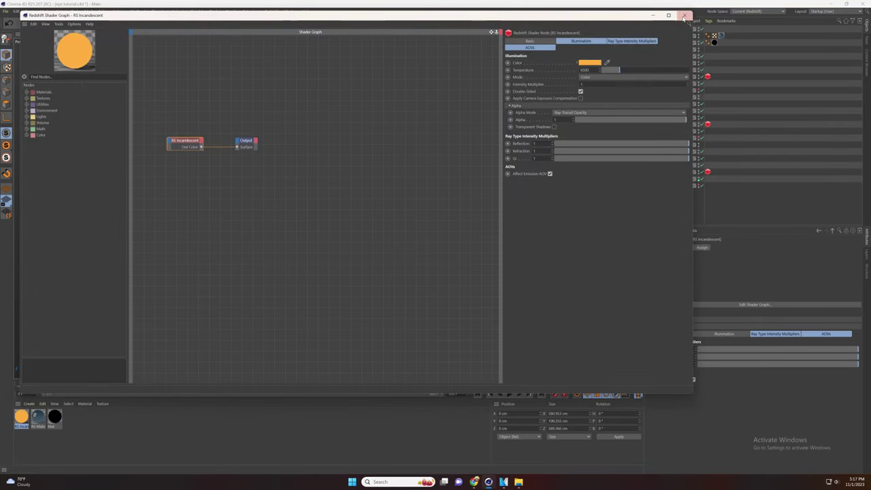
click(684, 15)
Duplicate the orange incandescent material twice, give the middle one a saturated blue color with hue 200°, and raise its intensity multiplier
ctrl+drag(25, 420, 47, 418)
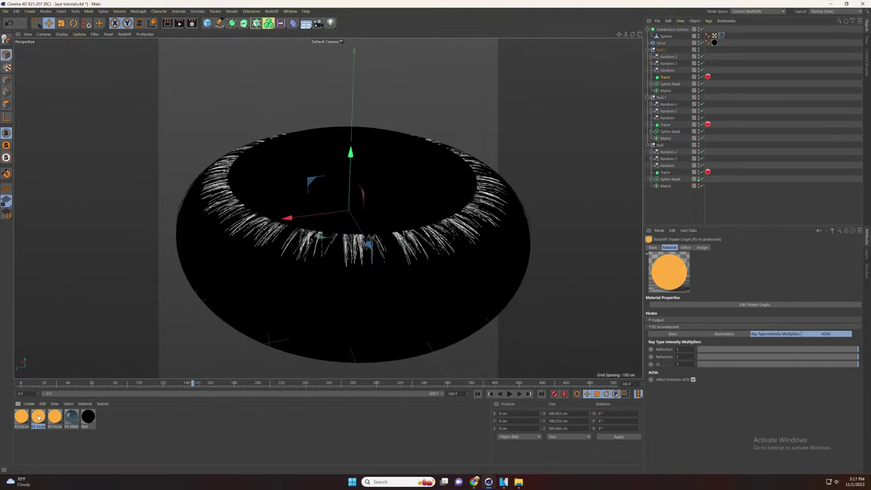
double_click(38, 417)
click(589, 63)
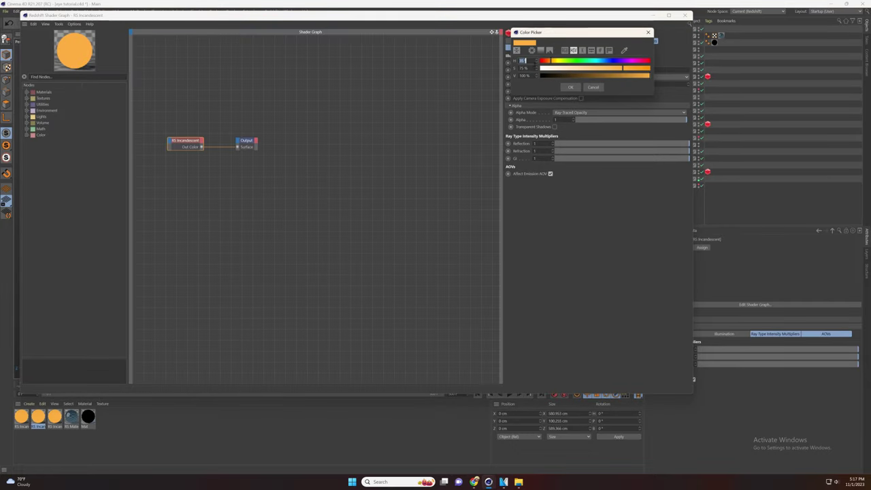
click(534, 64)
text(200)
drag(531, 68, 524, 68)
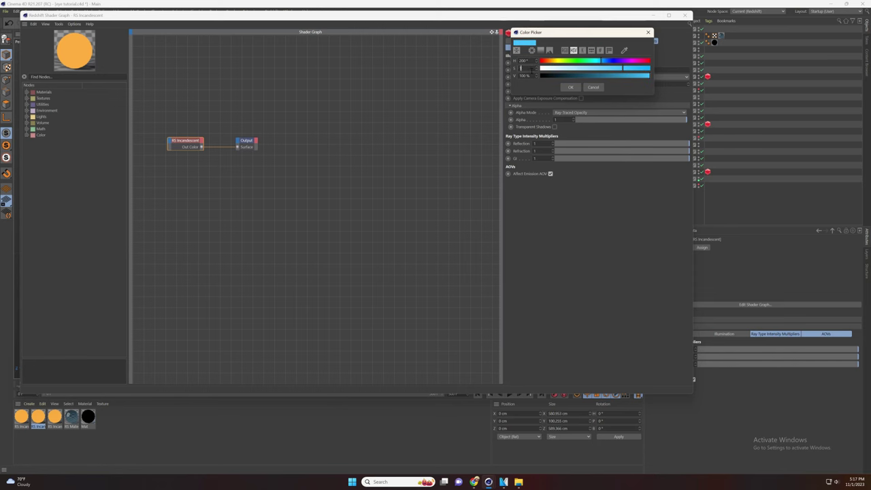
click(568, 90)
click(582, 84)
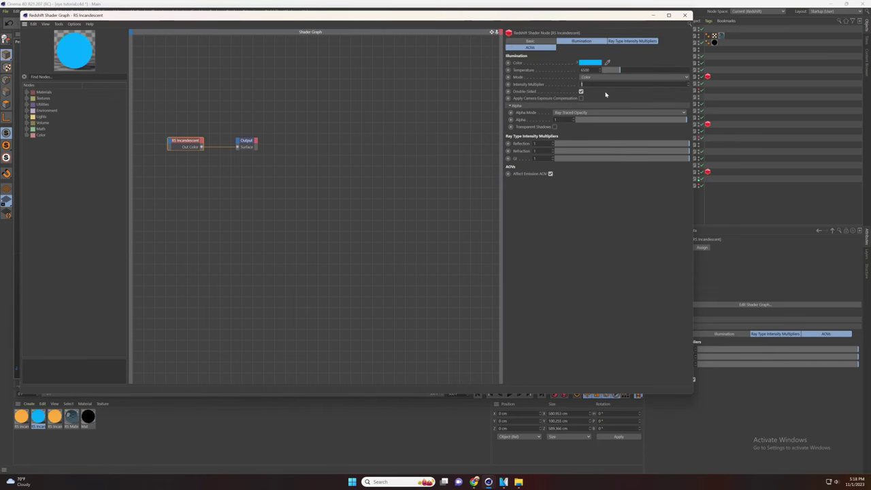
click(685, 15)
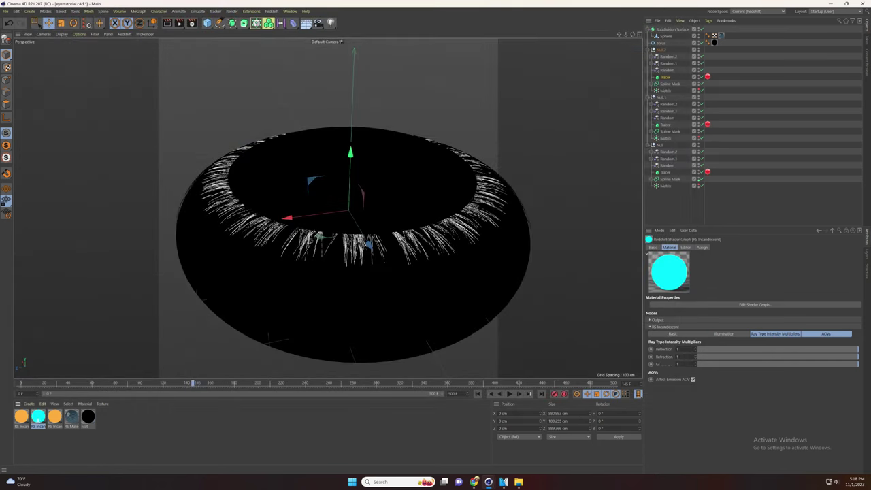
Set the first incandescent material's intensity multiplier to 5 and its color to a pale yellow with hue 50° and saturation 35%
double_click(21, 416)
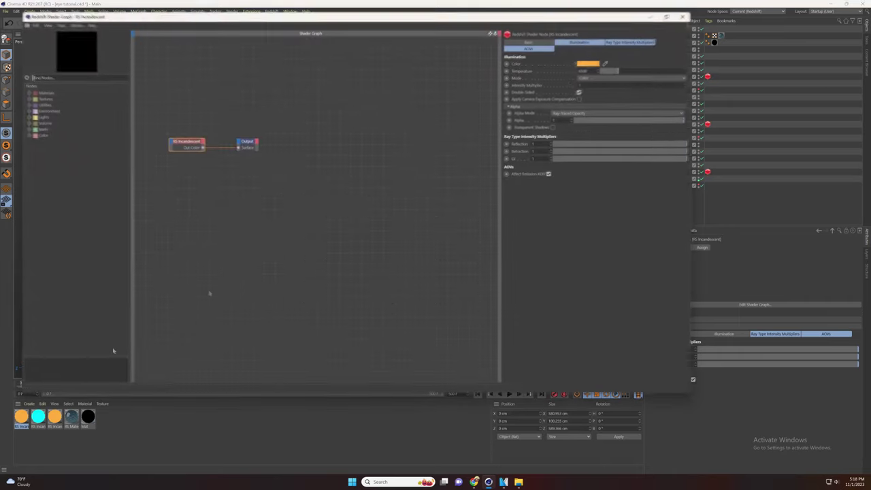
double_click(582, 84)
text(5)
key(Return)
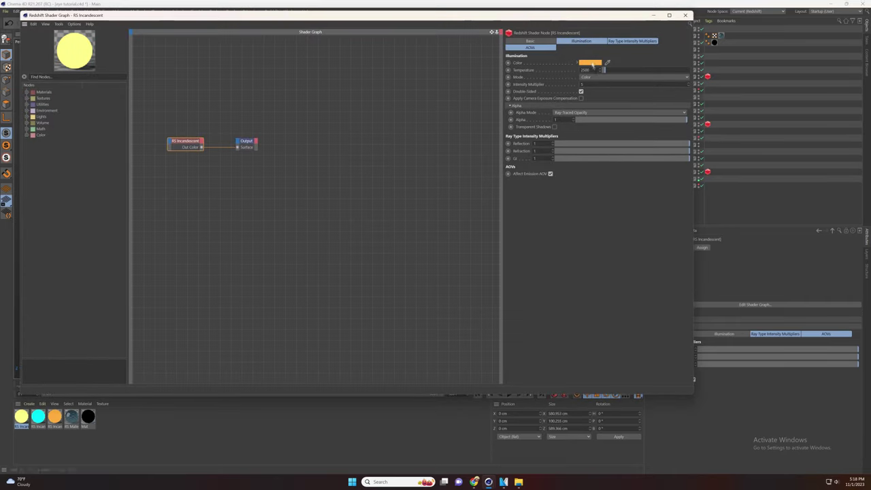
click(586, 63)
text(50)
key(Tab)
text(35)
key(Return)
click(575, 87)
Close the shader graph and assign the white material to Null.2's Tracer, the cyan one to Null.1's and the orange one to Null's
click(685, 15)
drag(21, 416, 665, 125)
drag(54, 416, 668, 125)
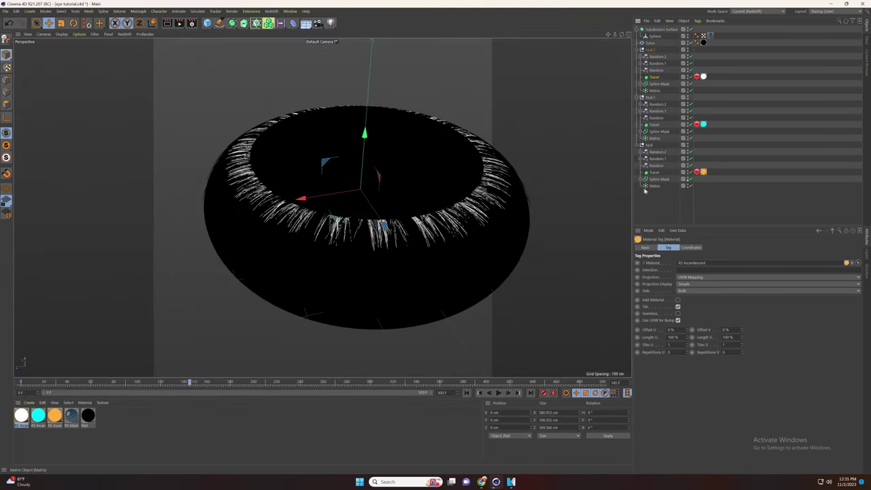
Add a Redshift Object tag to the Null group's Matrix with particle mode Point Instances, and open the Matrix's transform settings
click(653, 186)
click(656, 187)
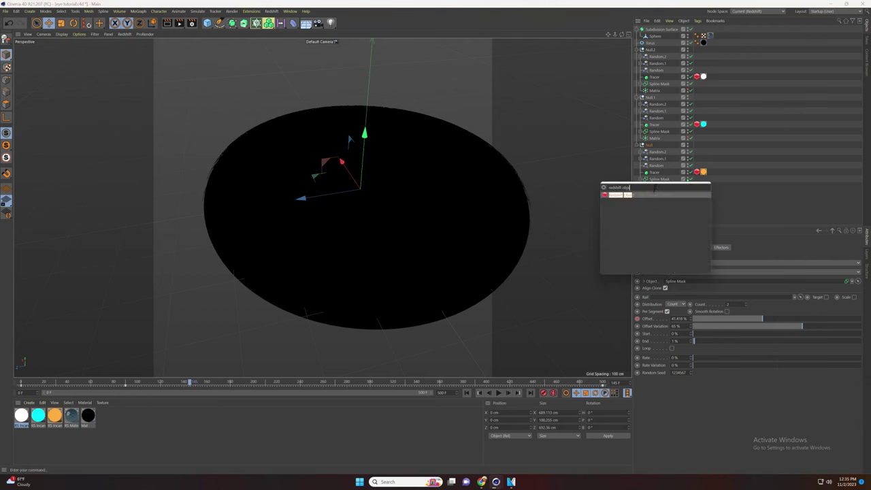
click(626, 195)
click(691, 263)
click(691, 277)
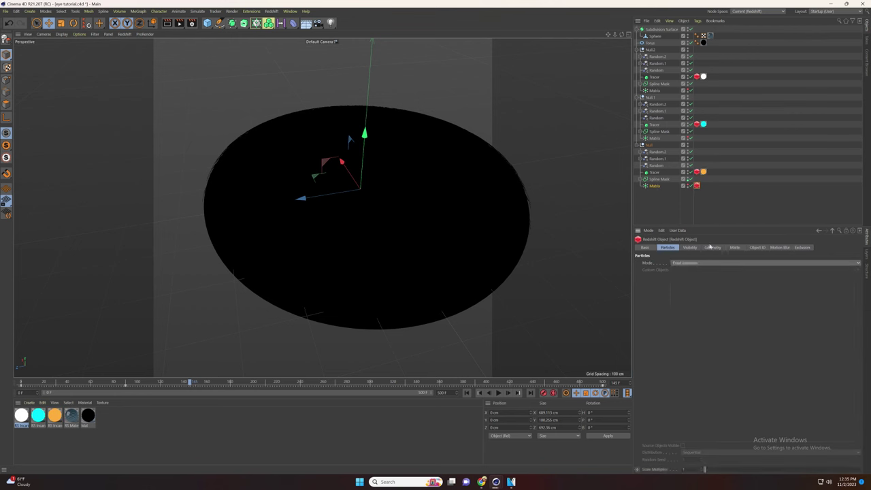
click(655, 185)
click(732, 247)
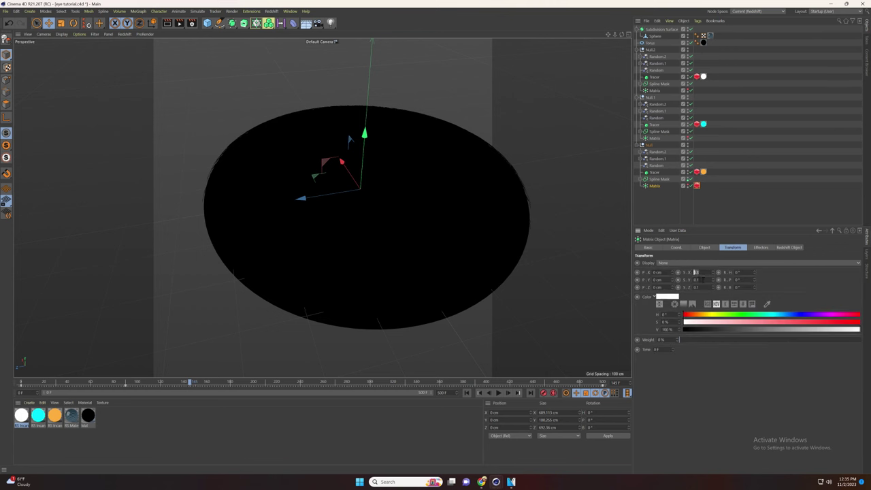
Copy the orange material from the Null group's Tracer onto its Matrix
click(704, 172)
ctrl+drag(704, 172, 705, 187)
click(697, 186)
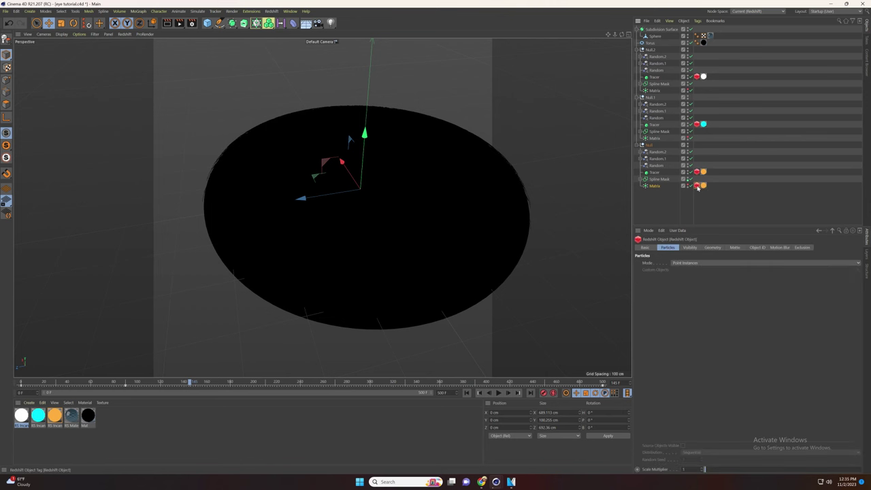
Copy the Redshift Object tag to the Null.1 and Null.2 Matrix objects, and give each the material of its own group's Tracer
ctrl+drag(701, 144, 704, 138)
click(703, 125)
click(696, 139)
ctrl+drag(698, 94, 703, 89)
click(703, 77)
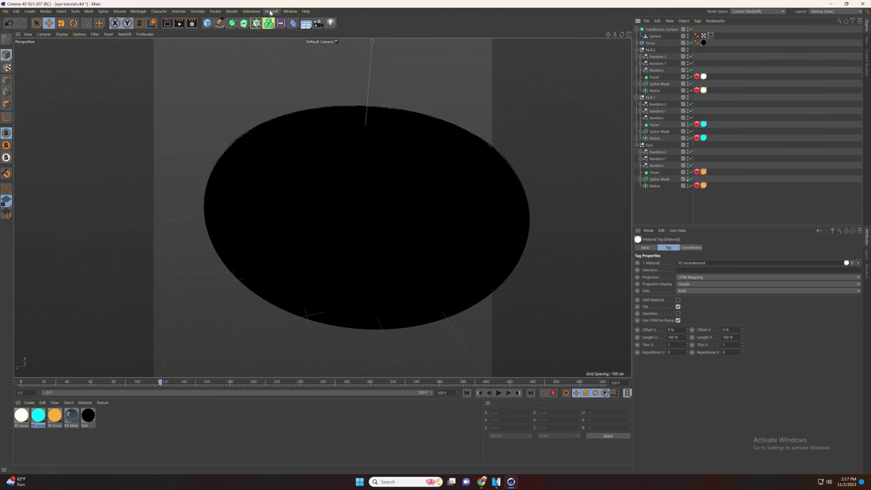
Add a Redshift dome light with its background disabled and the_sky_is_on_fire_4k.hdr as dome map, without copying the image into the project
click(271, 12)
mouse_move(279, 30)
click(346, 60)
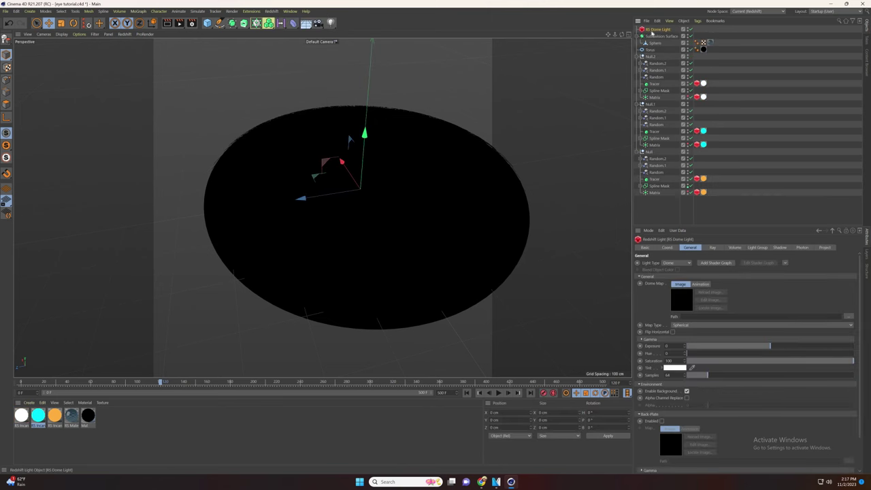
click(686, 392)
click(848, 316)
double_click(351, 74)
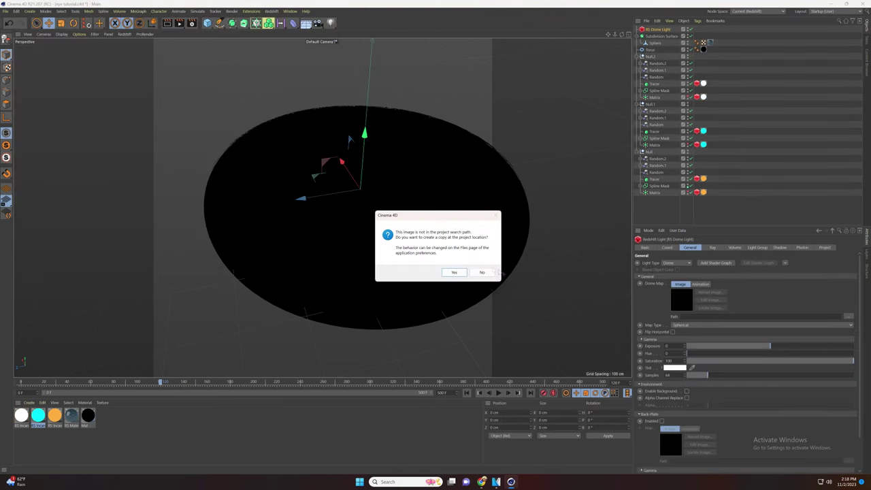
click(482, 272)
Set the dome light's tint to a pale orange with hue 30° and saturation 20%
click(679, 368)
double_click(630, 373)
text(20)
double_click(628, 366)
text(30)
click(670, 392)
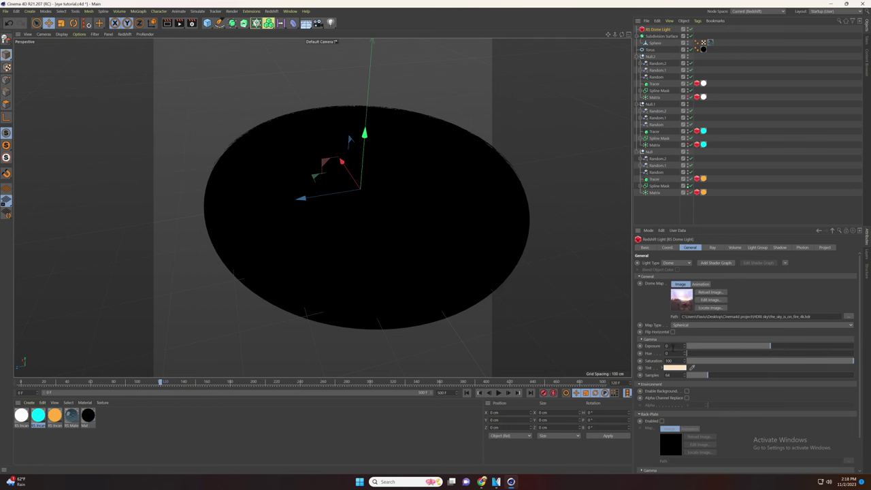
key(Return)
Add a Redshift camera with a focal length of 65 and a sensor size of 130
click(271, 11)
mouse_move(289, 44)
click(346, 38)
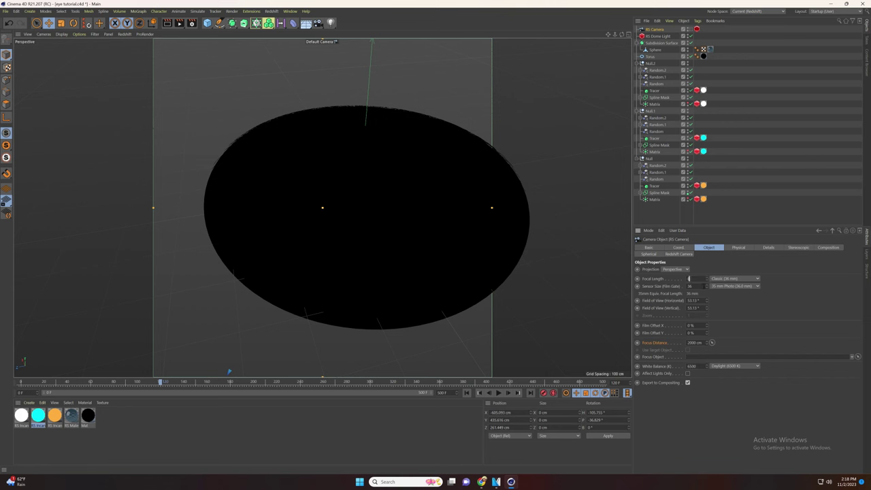
key(Return)
text(130)
key(Return)
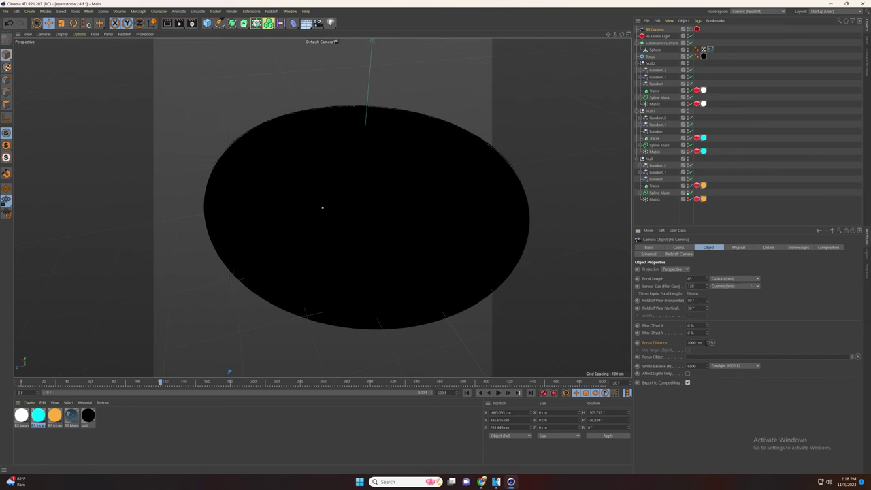
Enable Movie Camera in the RS Camera's physical settings and set its f-stop to f/1.6
click(737, 248)
click(690, 270)
click(724, 276)
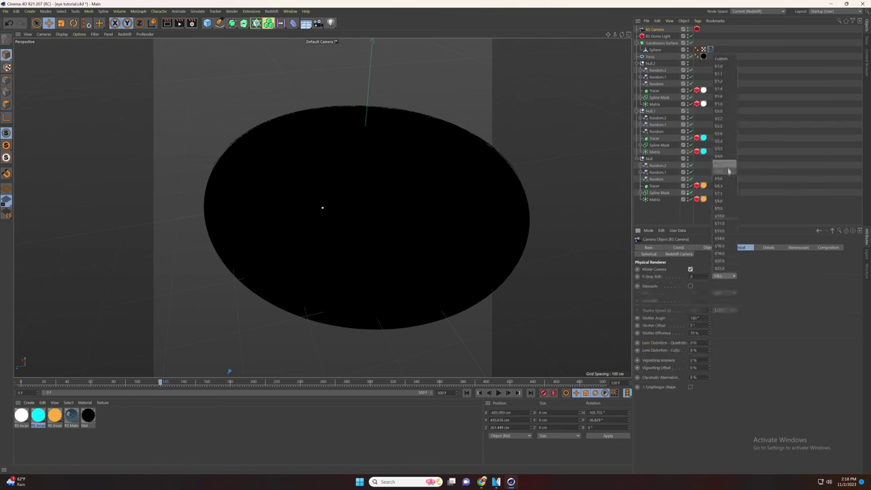
click(726, 97)
Look through the RS Camera and move it closer to frame the torus
click(697, 29)
click(690, 29)
scroll(401, 193, up, 5)
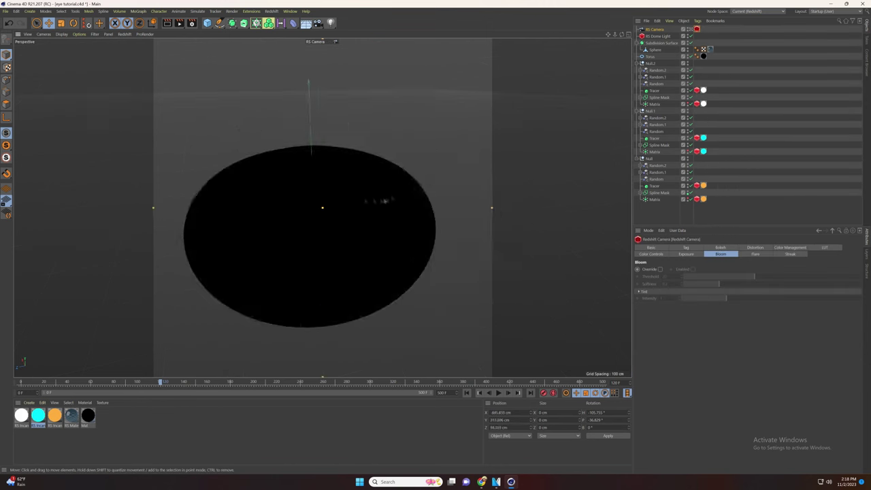
scroll(401, 193, down, 2)
Override and enable Bokeh on the RS Camera's Redshift tag
click(720, 249)
click(659, 269)
click(692, 269)
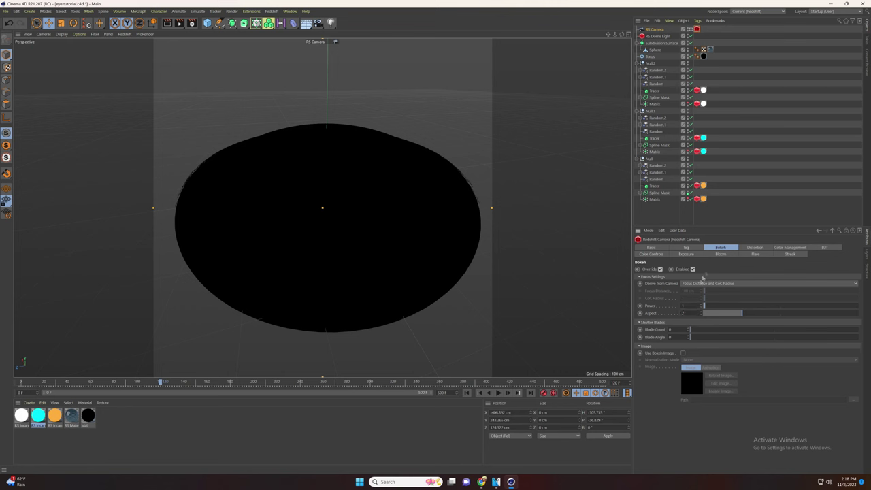
Override and enable Bloom on the RS Camera's Redshift tag, with threshold 2 and softness 0.5
click(687, 248)
click(720, 254)
click(660, 269)
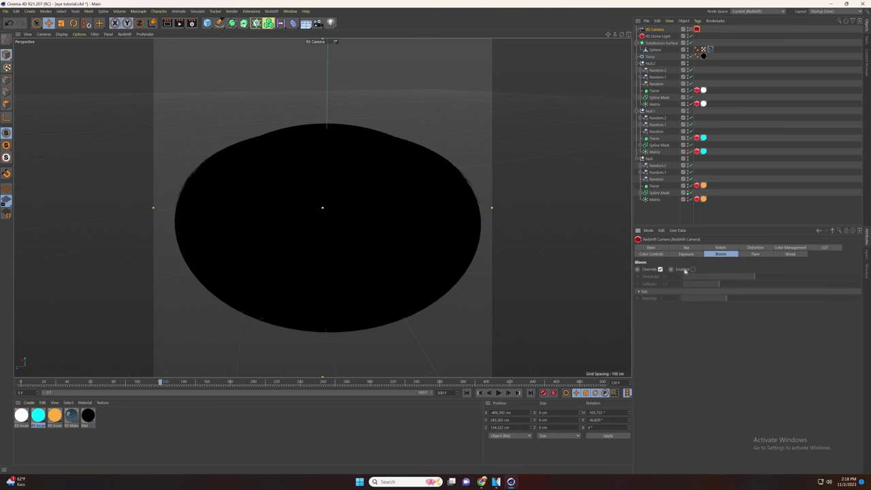
click(692, 269)
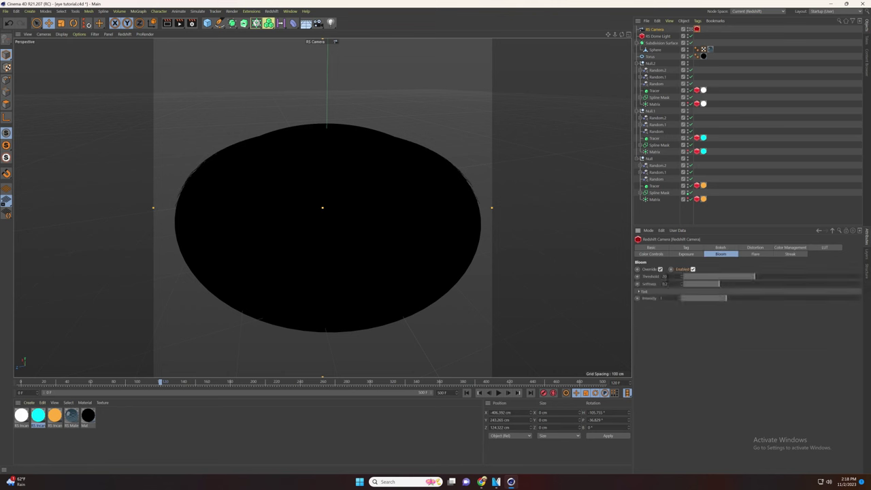
click(664, 284)
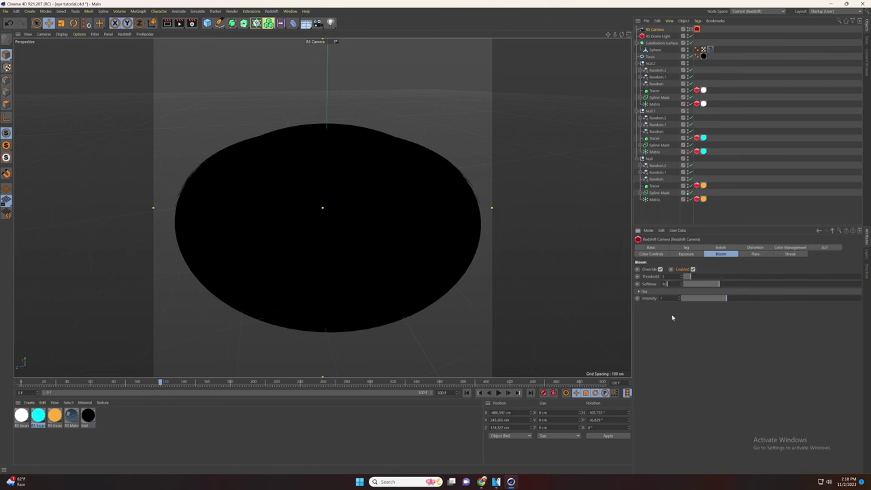
key(Return)
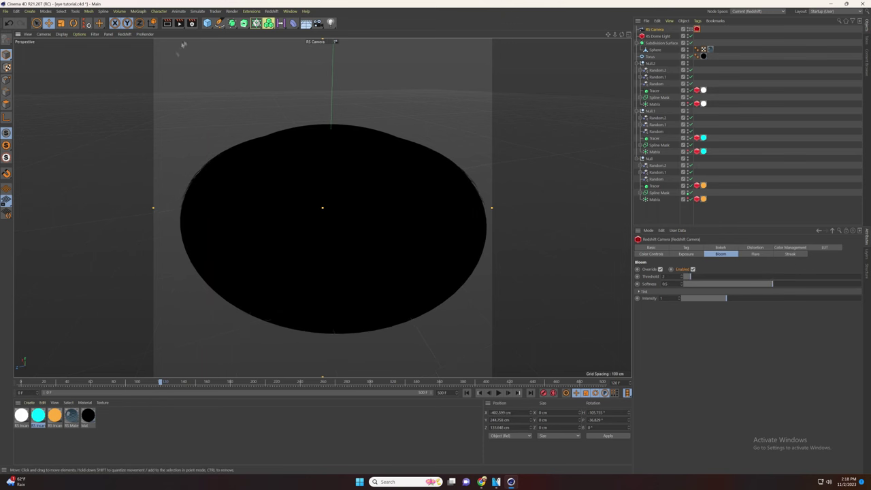
Open the Redshift RenderView and reframe the RS Camera so the eye sits larger and centered in the viewport
click(270, 11)
click(289, 64)
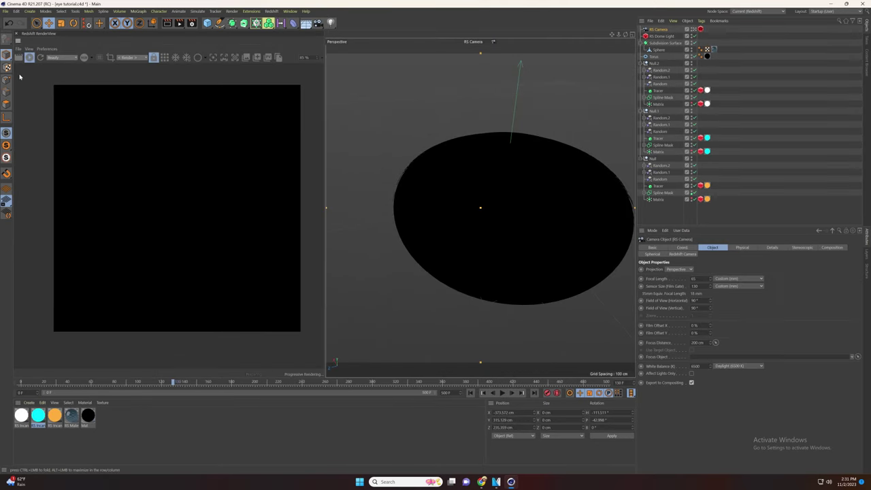
scroll(542, 266, up, 3)
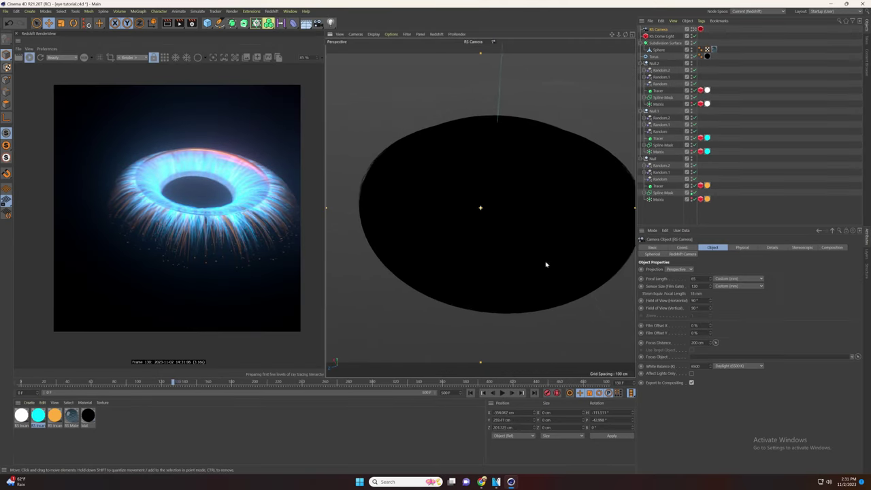
alt+middle_drag(546, 265, 515, 262)
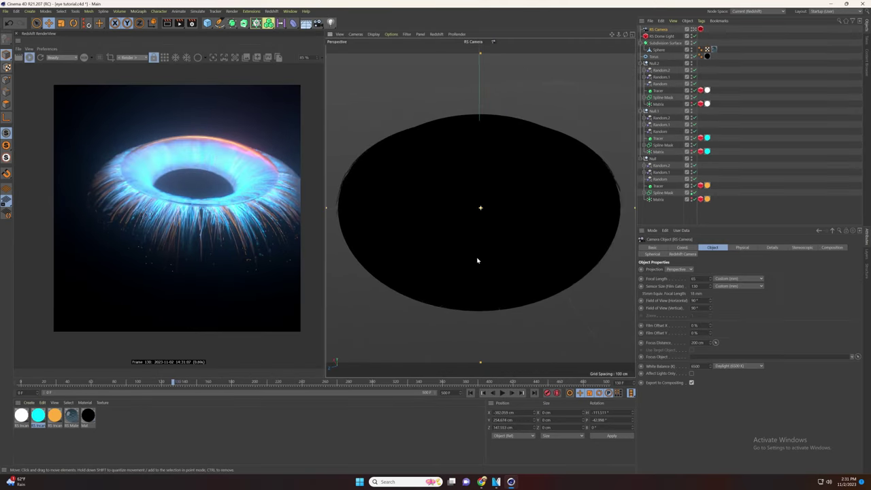